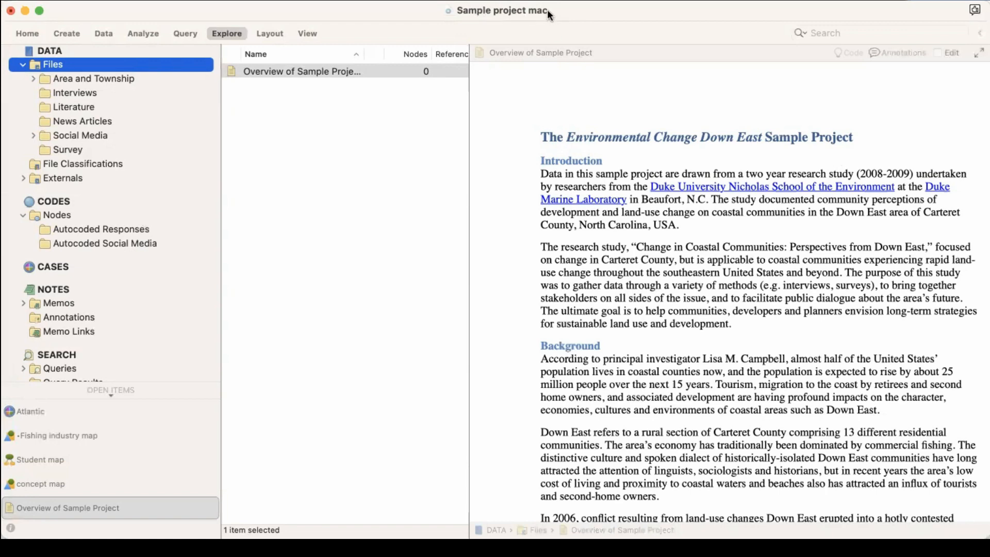
Step: Create a new concept map named "fisherman" in the project's maps
left_click(222, 31)
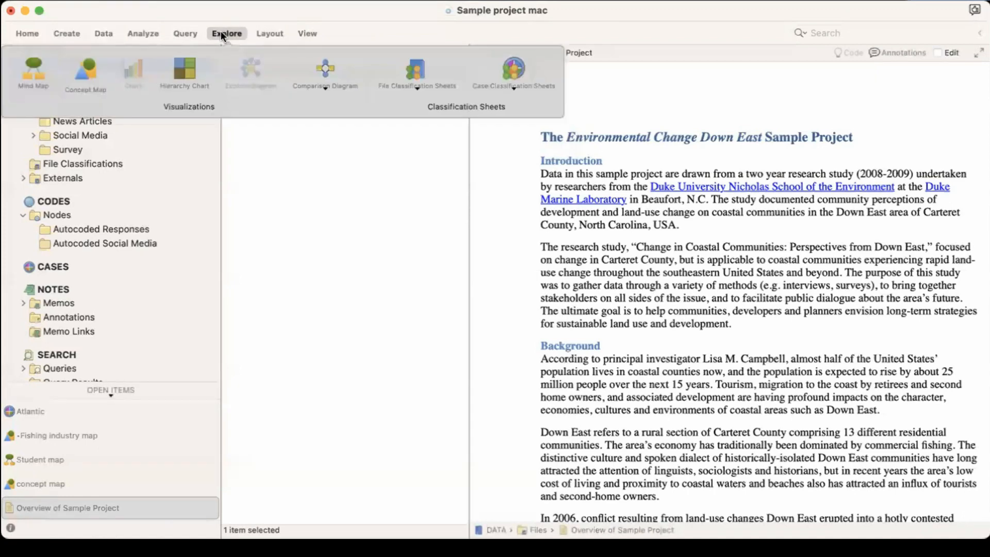
left_click(86, 68)
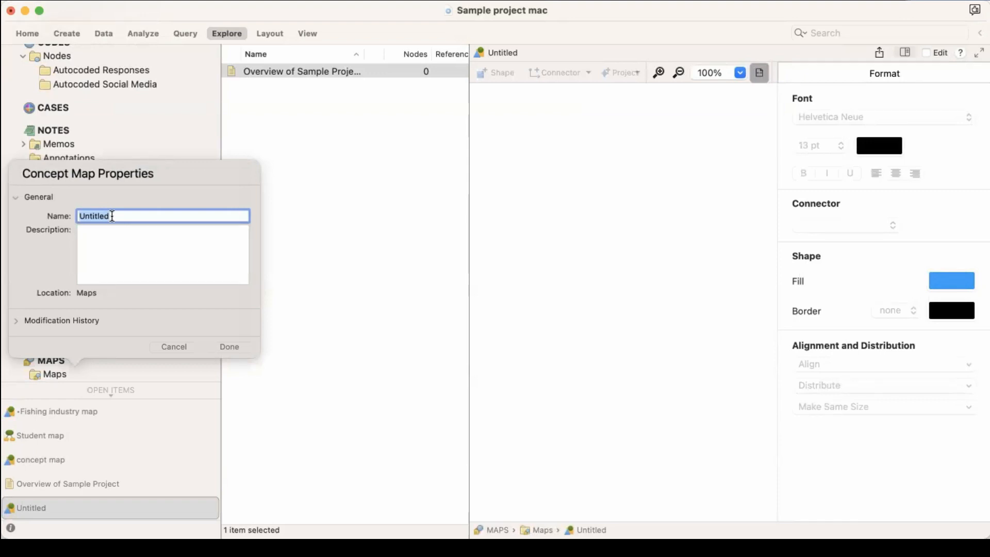
left_click(112, 216)
key("BackSpace")
key("BackSpace")
key("BackSpace")
key("BackSpace")
key("BackSpace")
key("BackSpace")
key("BackSpace")
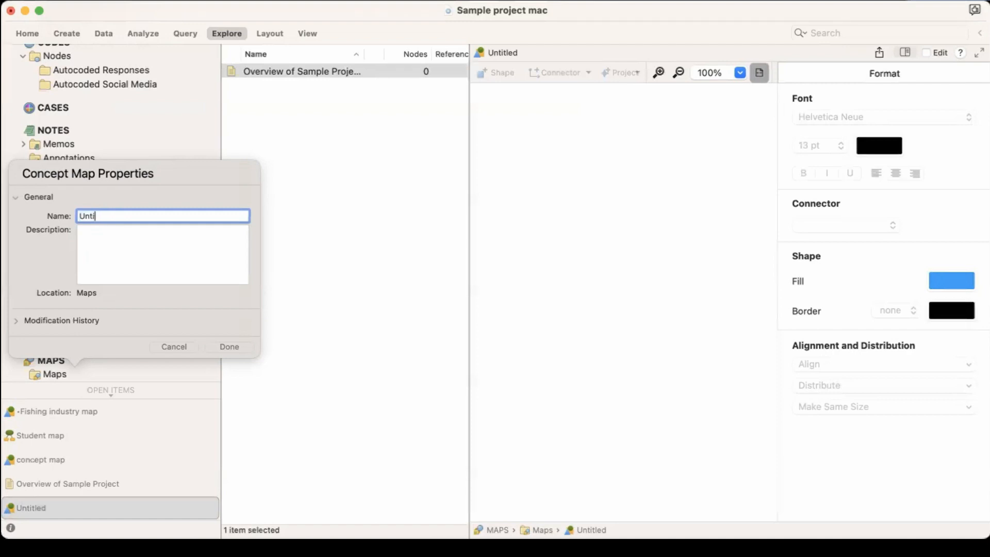
key("BackSpace")
type("fisherman")
left_click(227, 347)
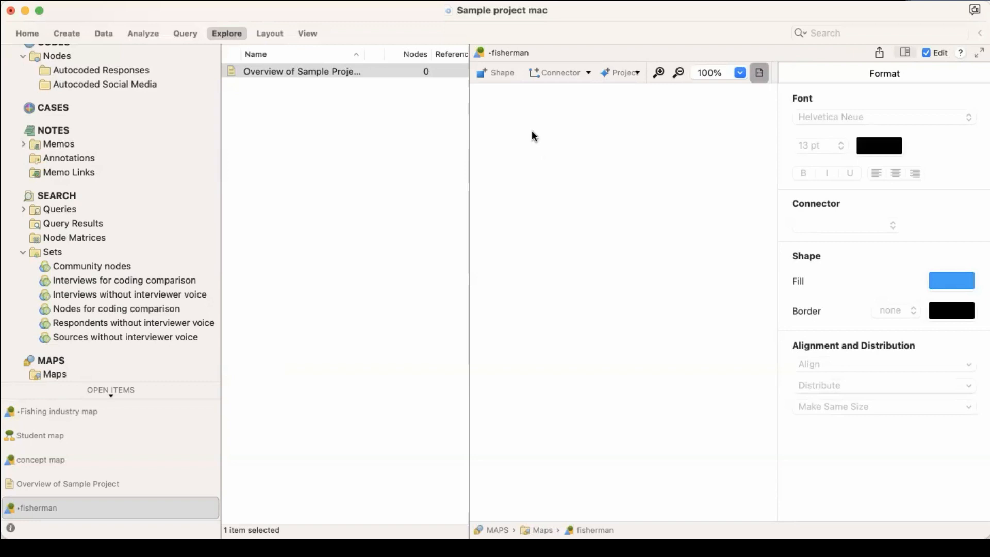
Step: Add a person shape to the middle of the map and label it "Fisherman"
left_click(505, 78)
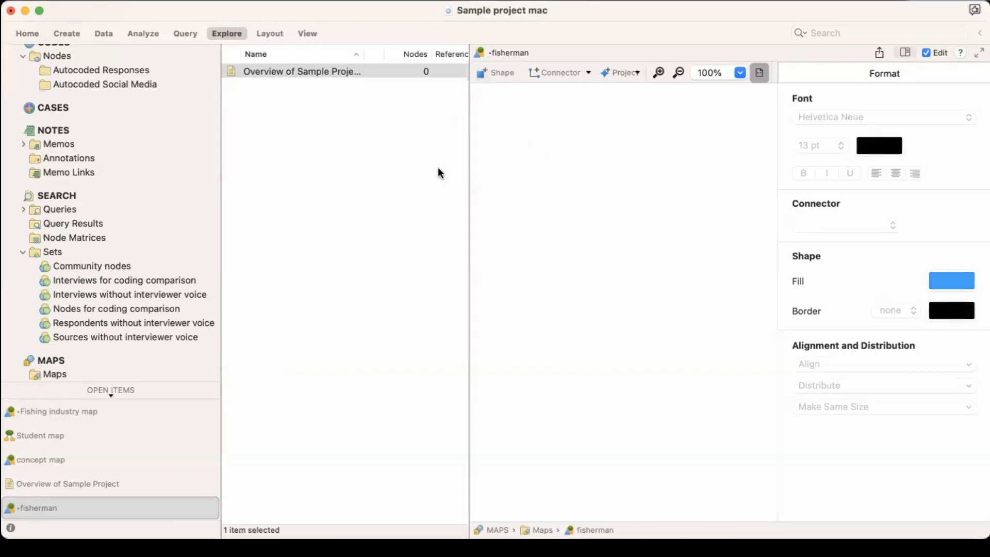
left_click(425, 345)
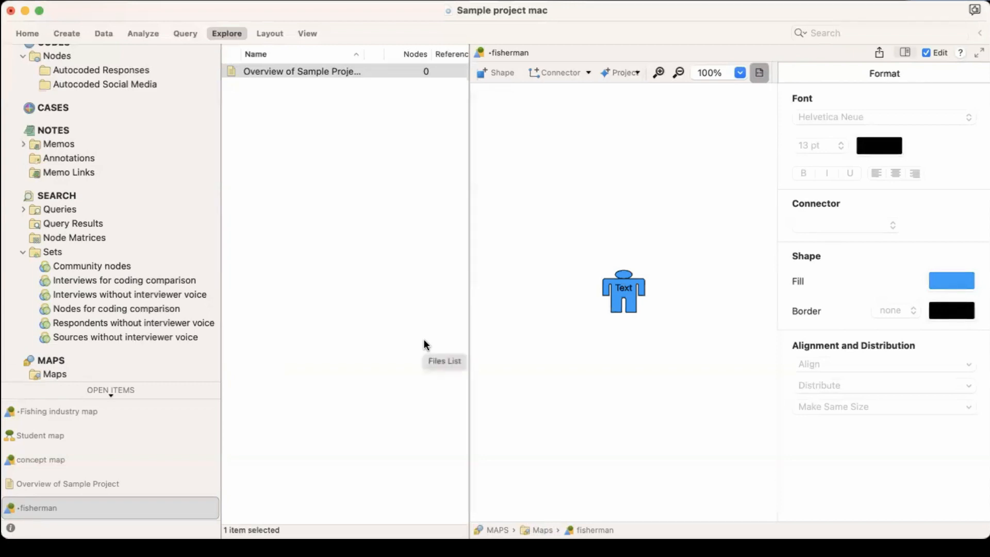
left_click(624, 289)
left_click(624, 288)
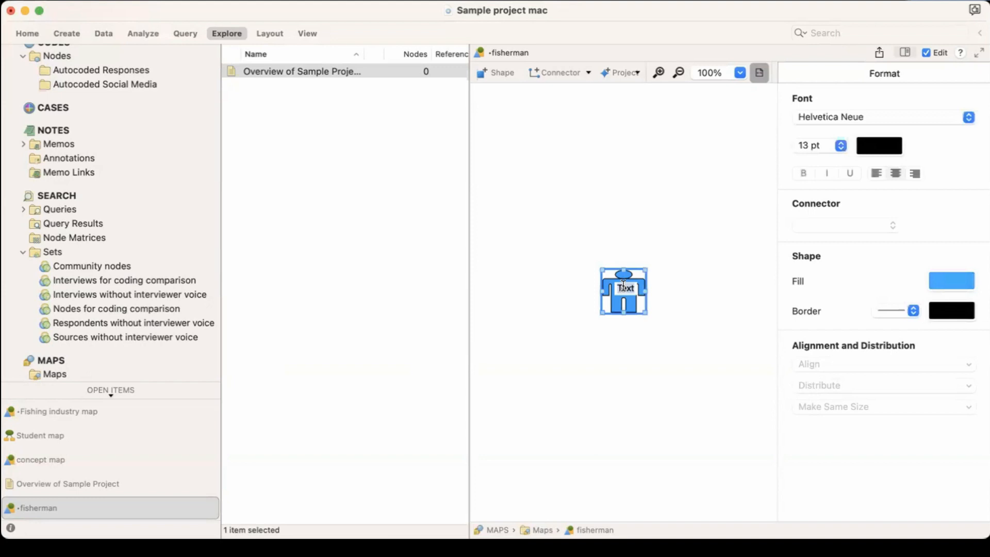
type("Fisherm")
key("BackSpace")
type("man")
Step: Enlarge the Fisherman figure slightly from its lower-right corner and deselect it
left_click(646, 313)
left_click_drag(647, 313, 664, 334)
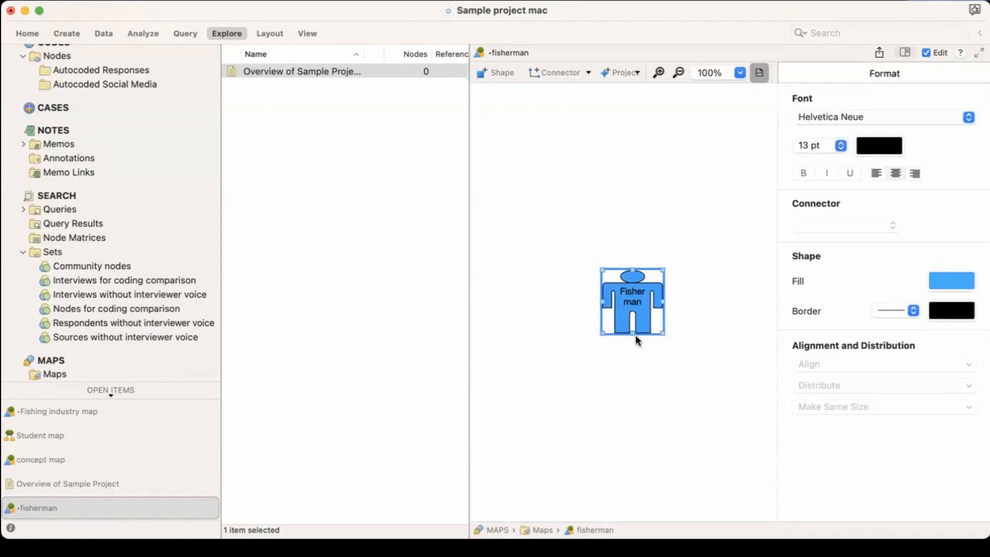
left_click(603, 364)
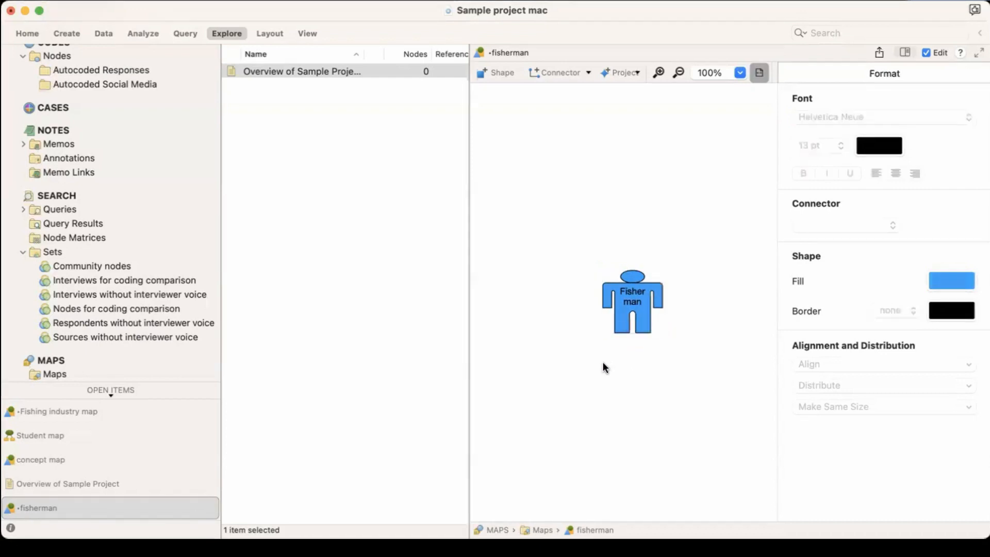
Step: Duplicate the Fisherman figure and move the two apart, one to the map's upper left and one to its lower right
left_click(628, 305)
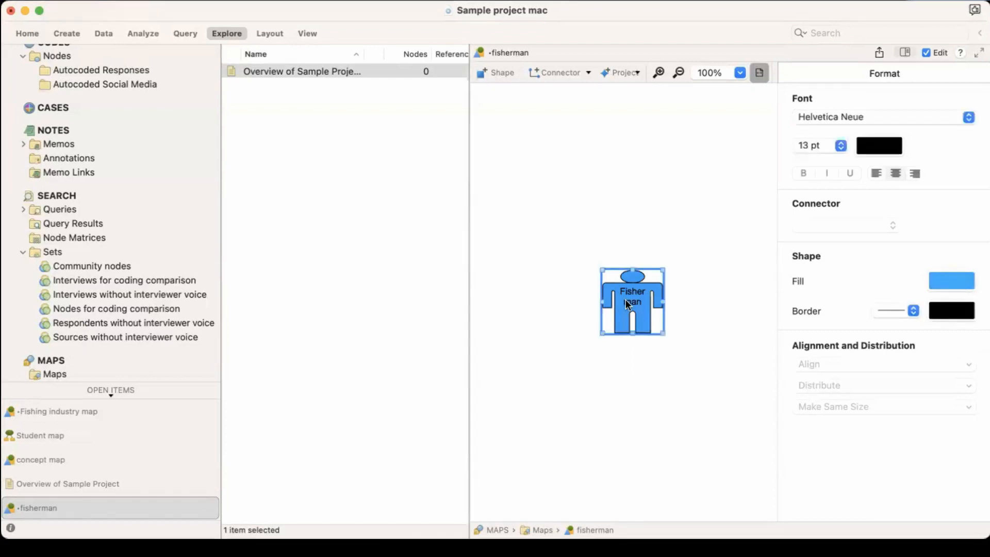
right_click(628, 305)
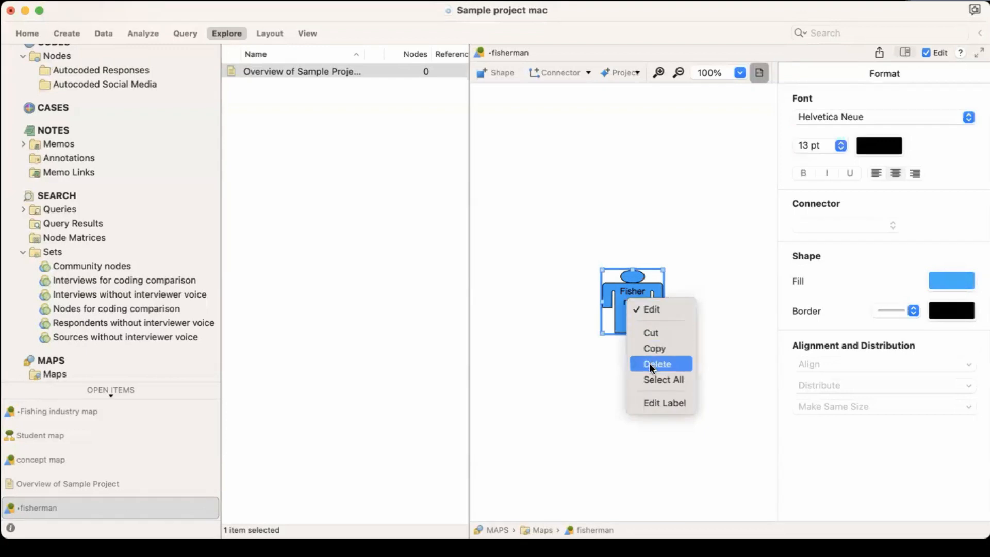
left_click(654, 348)
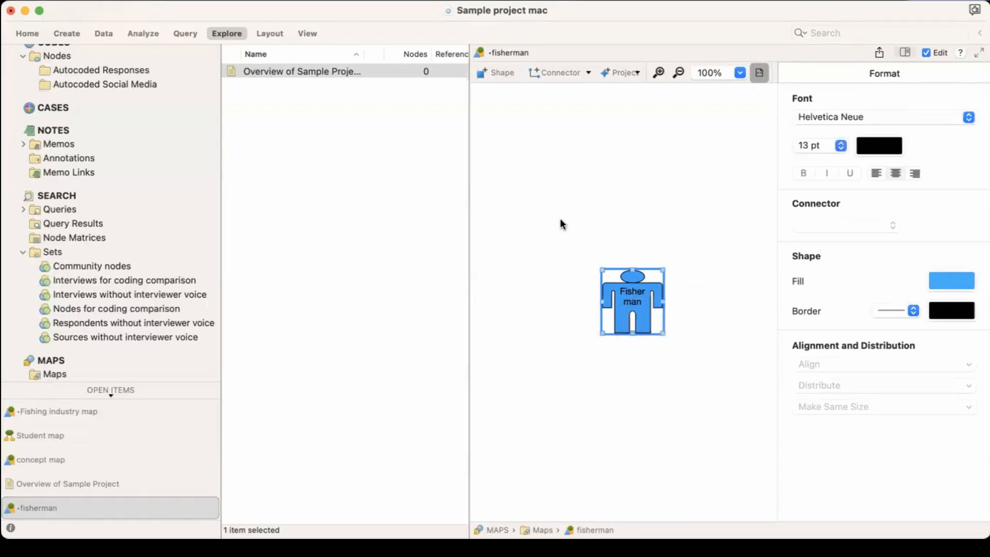
left_click(559, 212)
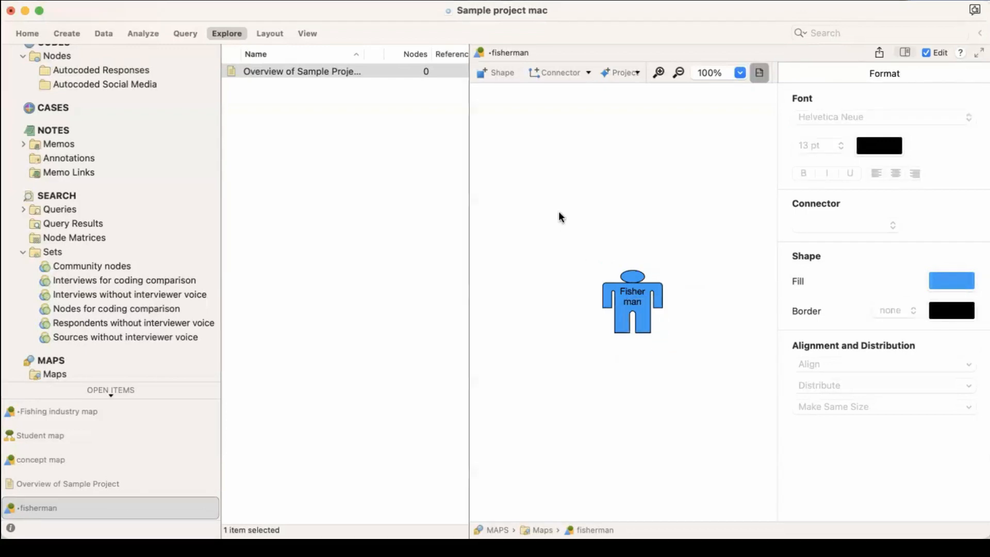
right_click(559, 213)
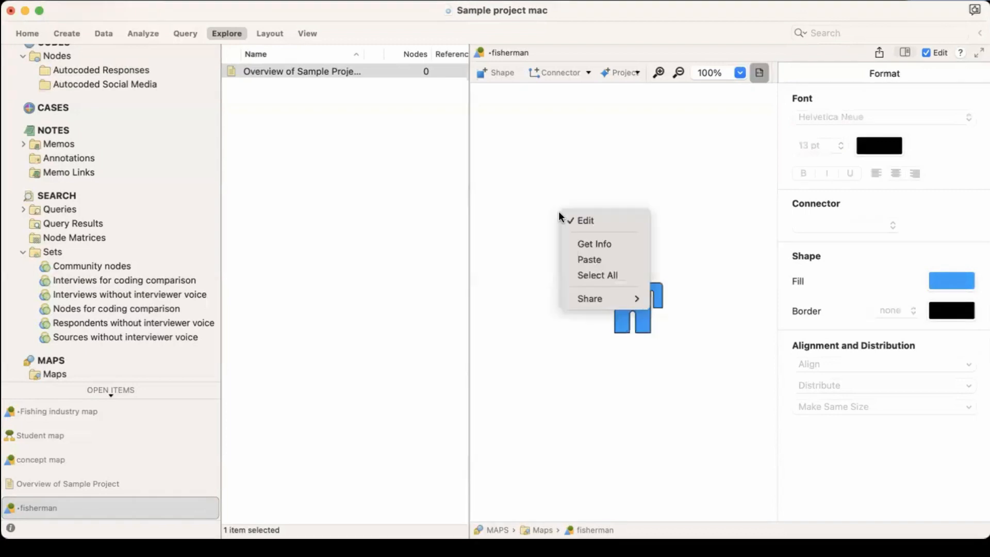
left_click(583, 262)
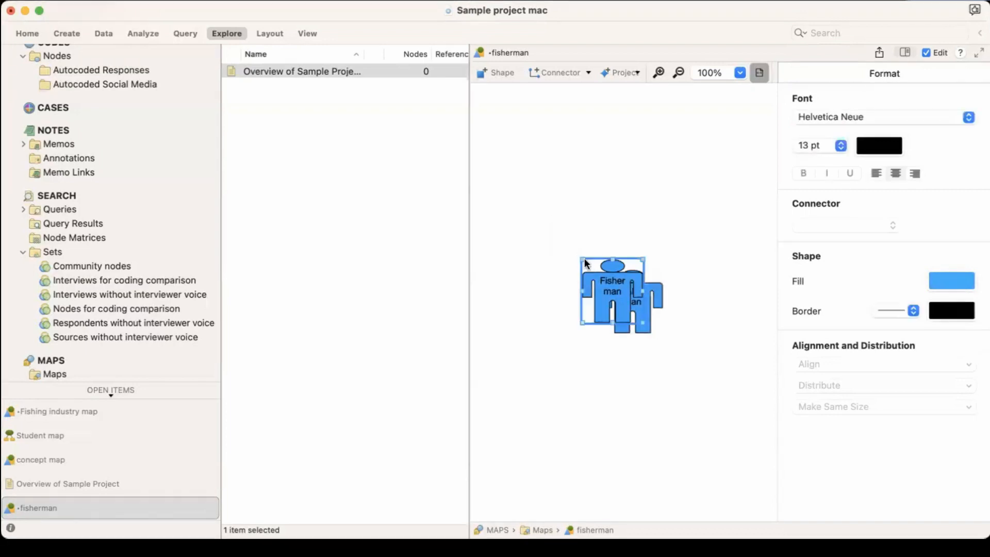
left_click(586, 250)
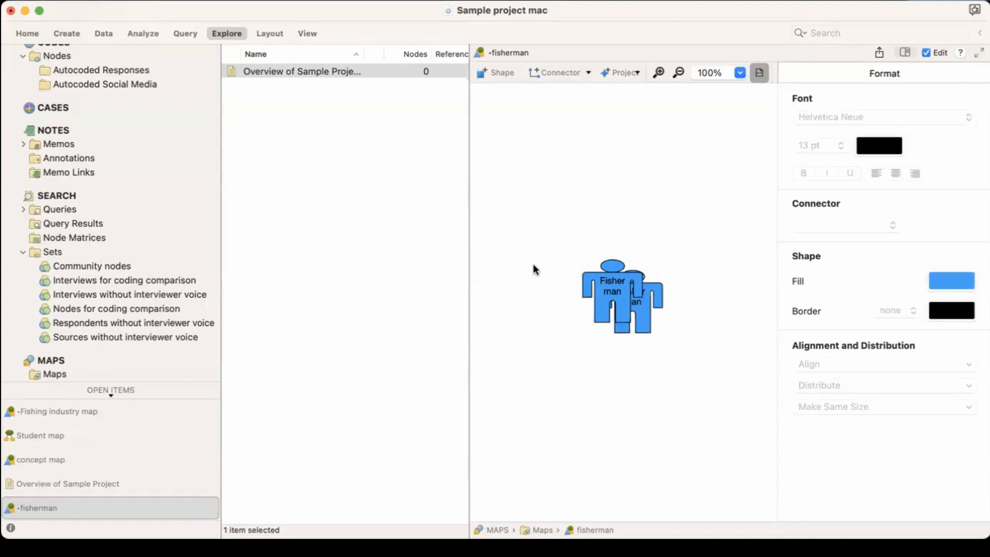
left_click_drag(631, 284, 556, 163)
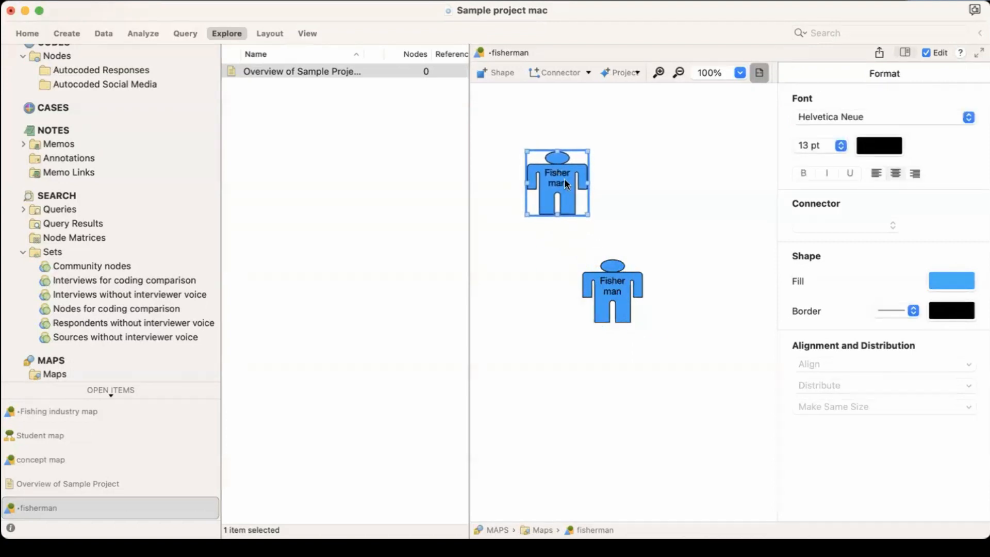
left_click_drag(619, 270, 669, 318)
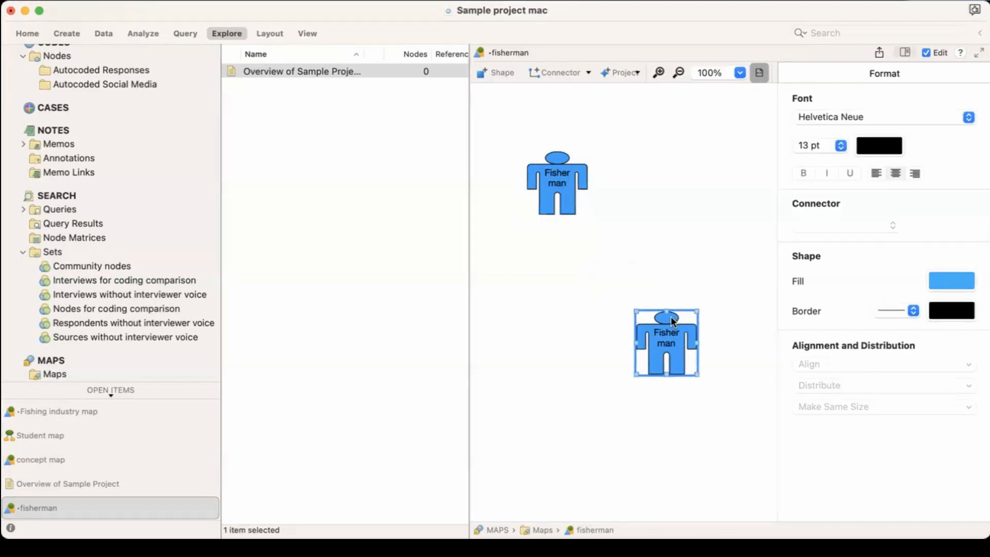
Step: Open the fill colours for the upper Fisherman figure and look through the Developer, Crayons and Web Safe Colours palettes, ending on Apple
left_click(560, 177)
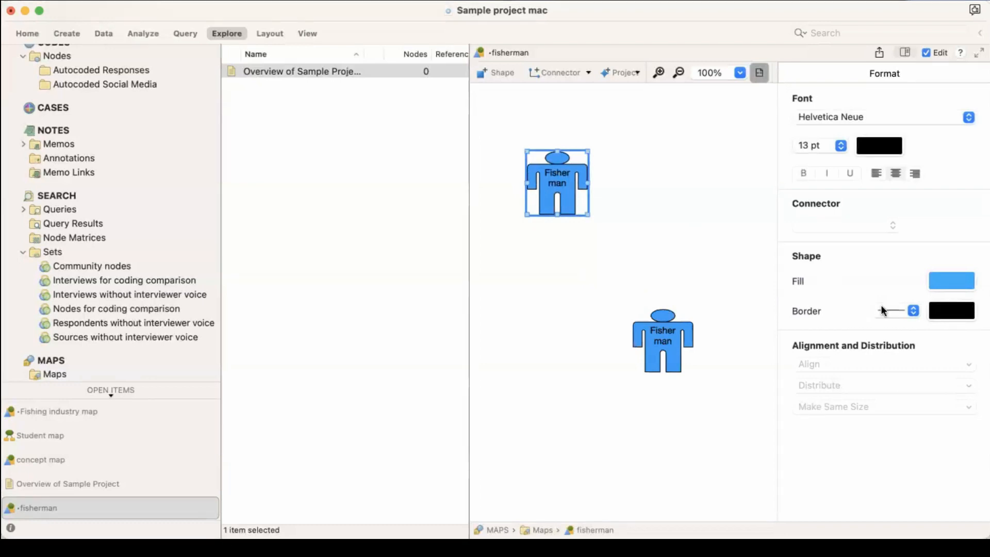
left_click(939, 284)
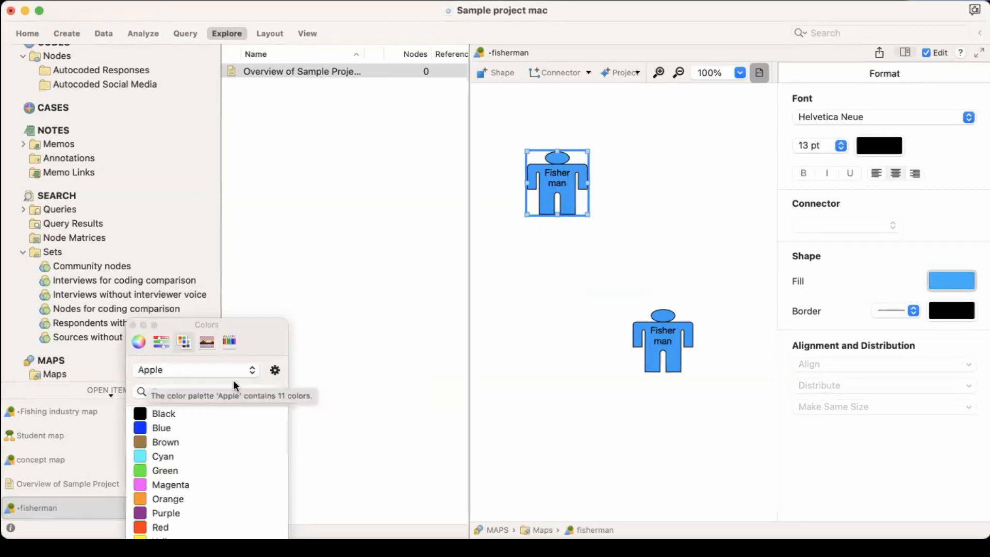
left_click(252, 371)
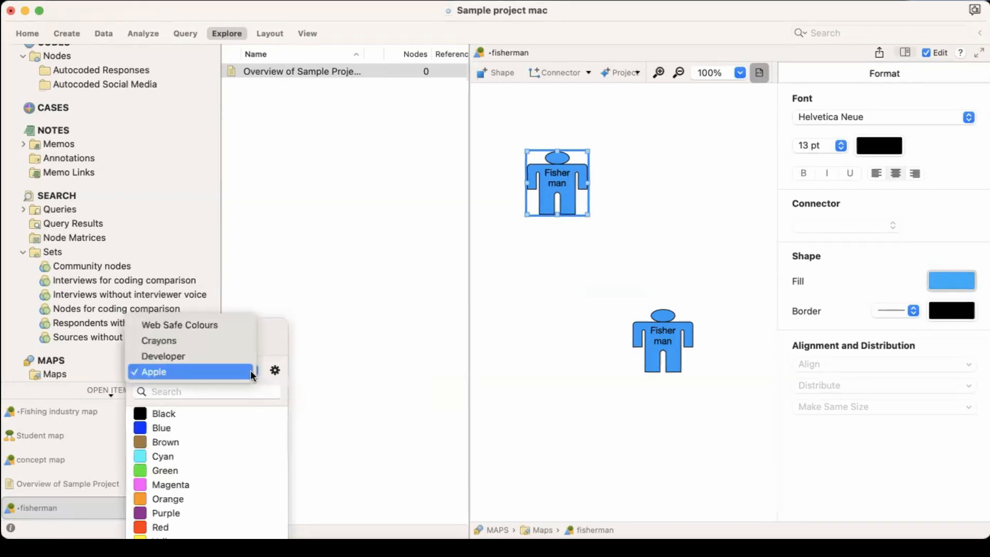
left_click(240, 358)
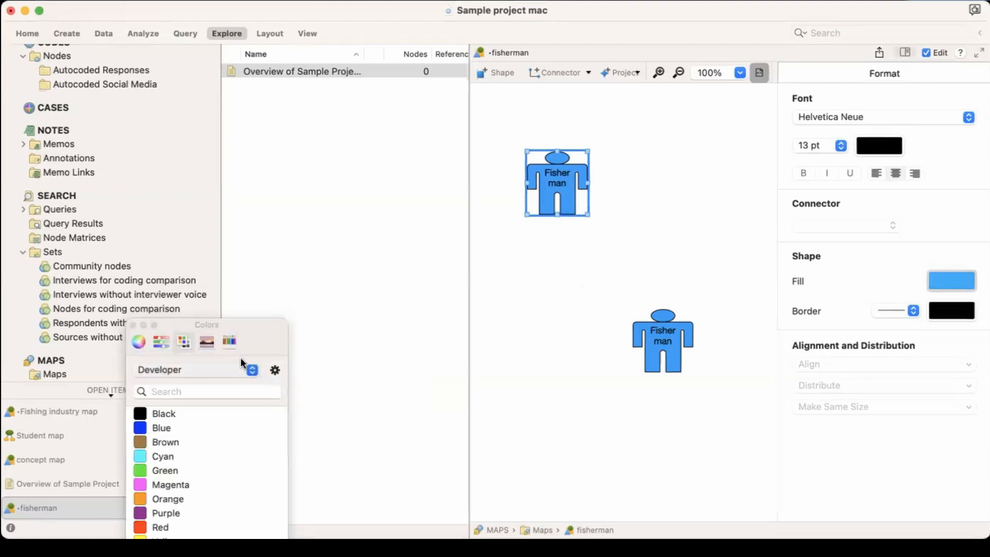
left_click(249, 368)
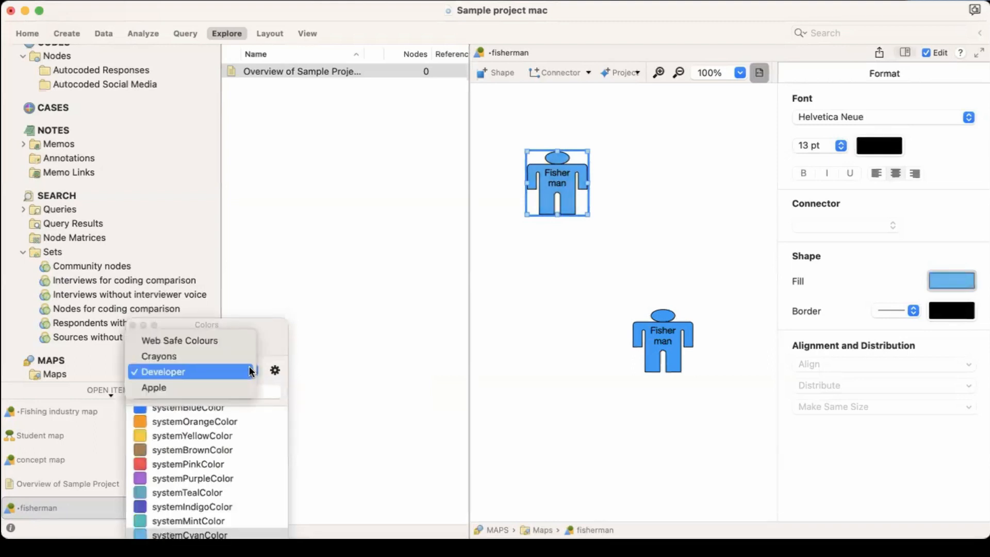
left_click(224, 356)
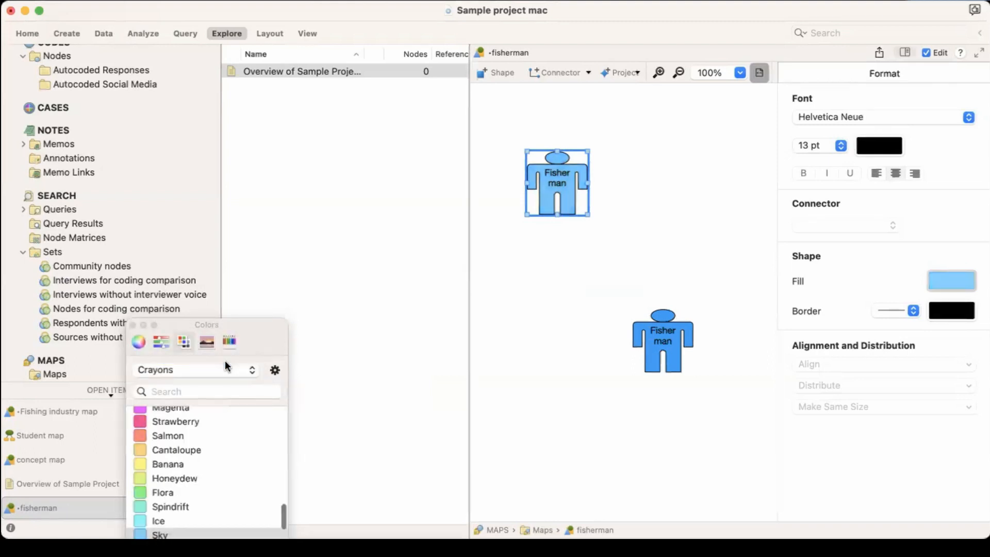
left_click(250, 371)
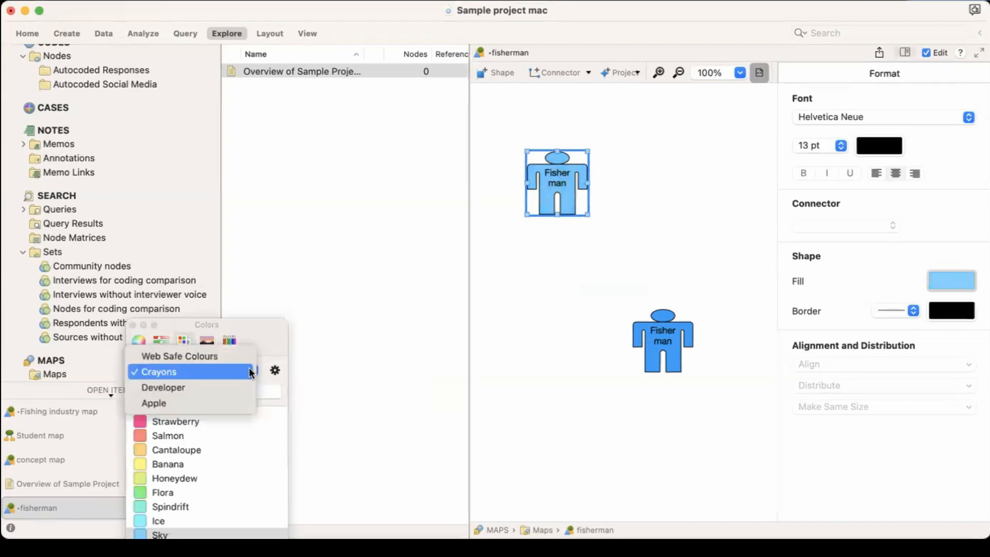
left_click(217, 355)
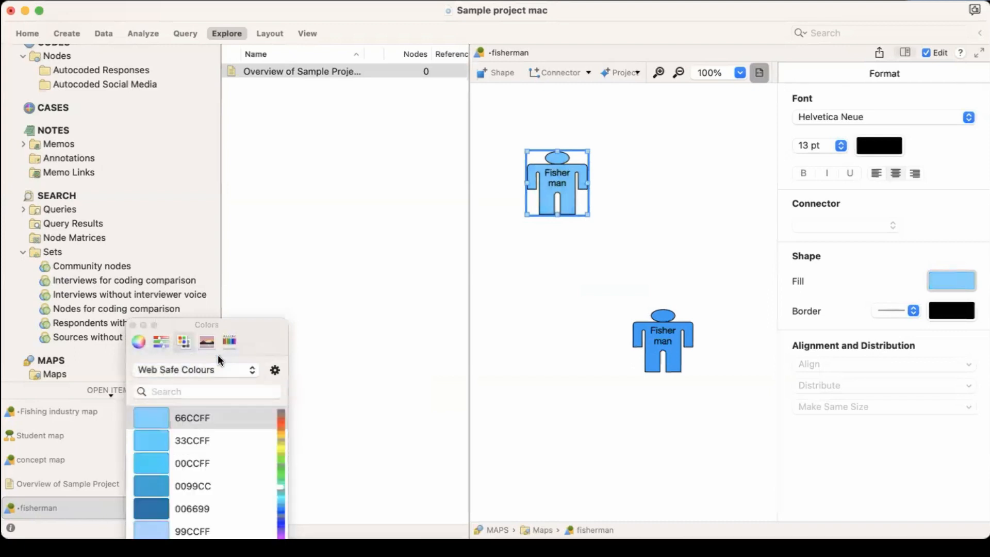
left_click(252, 369)
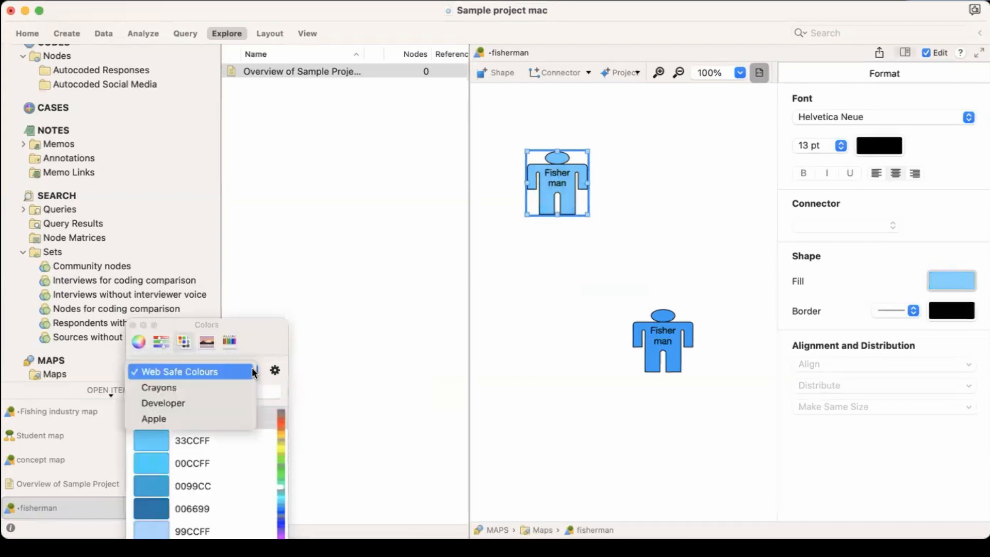
left_click(194, 418)
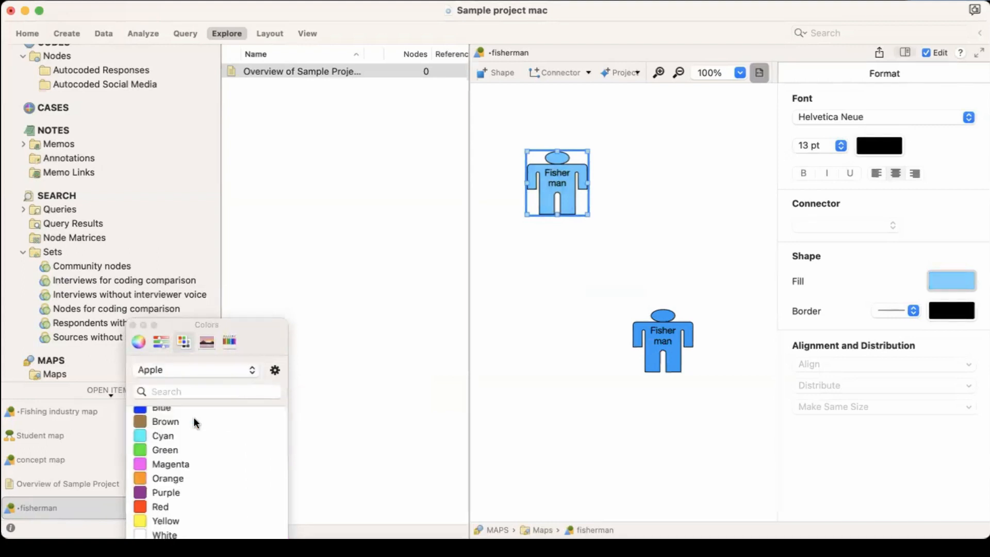
Step: Fill the upper Fisherman figure with Brown and the lower one with Green from the Apple palette
left_click(166, 420)
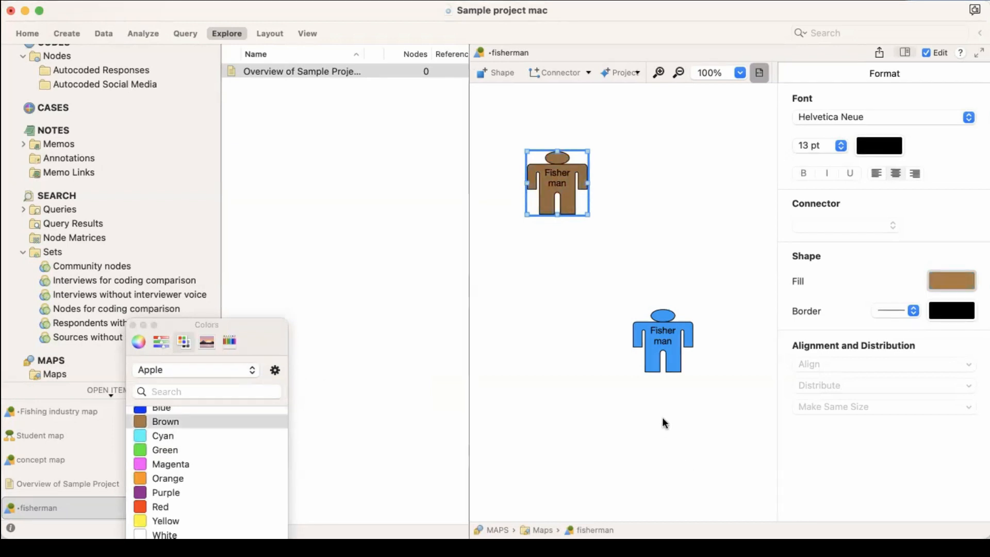
left_click(666, 345)
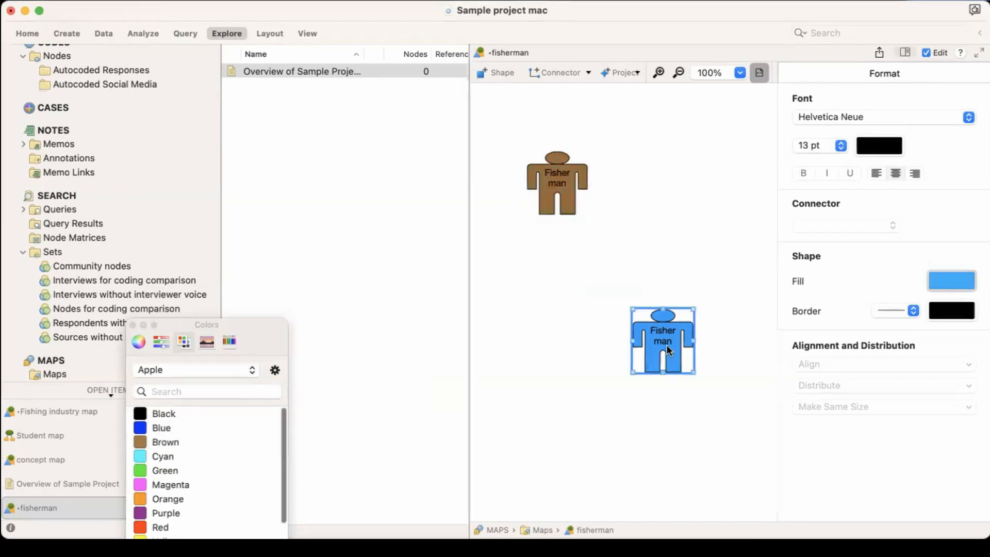
left_click(142, 470)
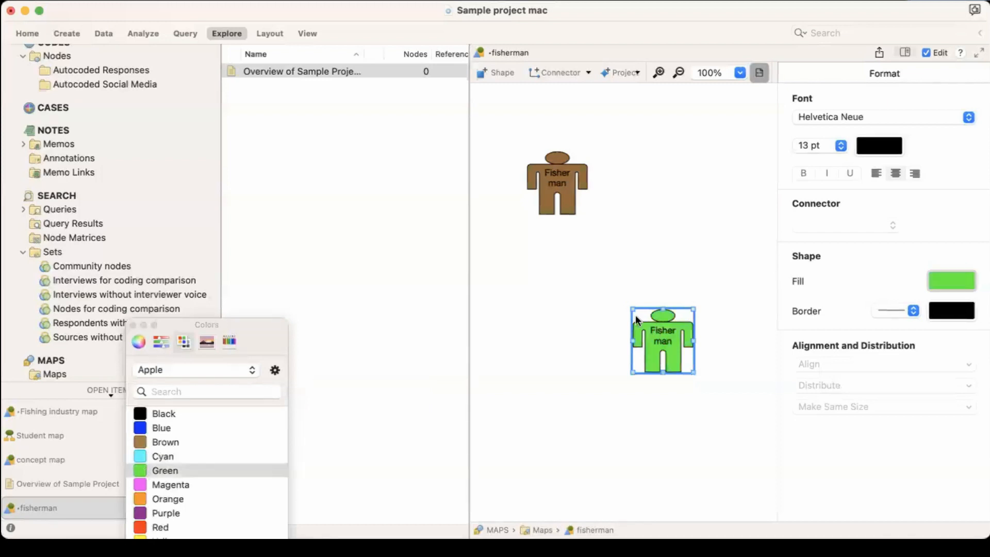
Step: Change the label text of the brown Fisherman figure to Cyan and deselect the figure
left_click(562, 191)
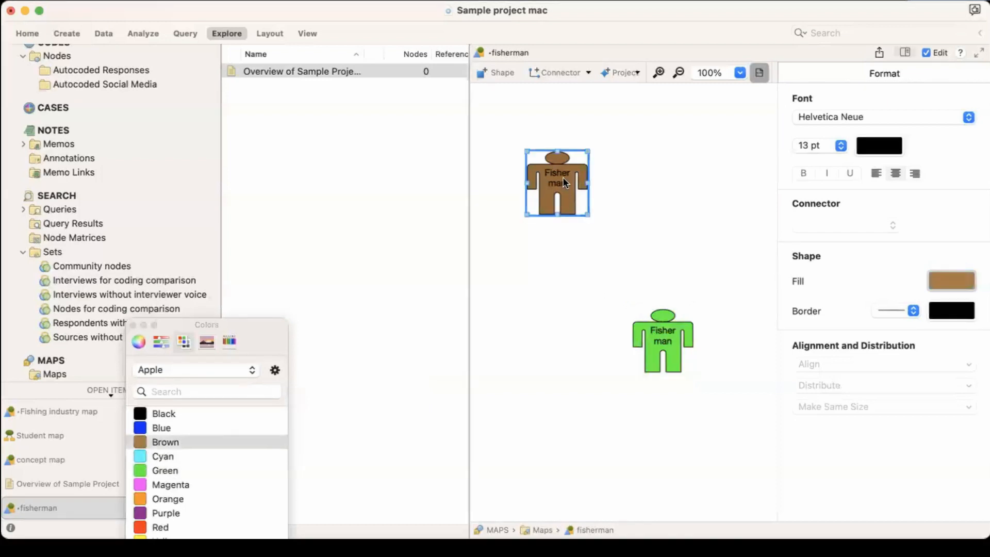
left_click(563, 177)
left_click(160, 456)
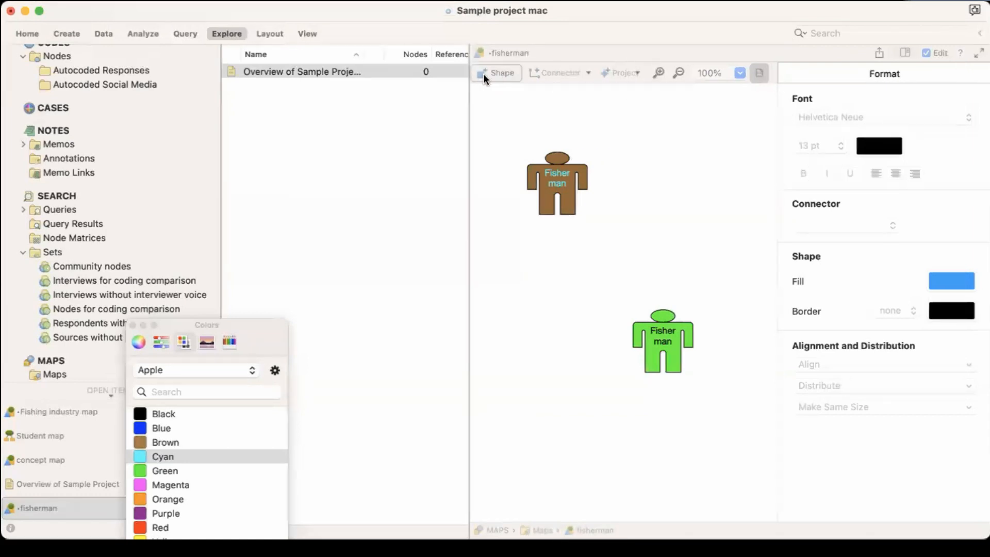
left_click(599, 116)
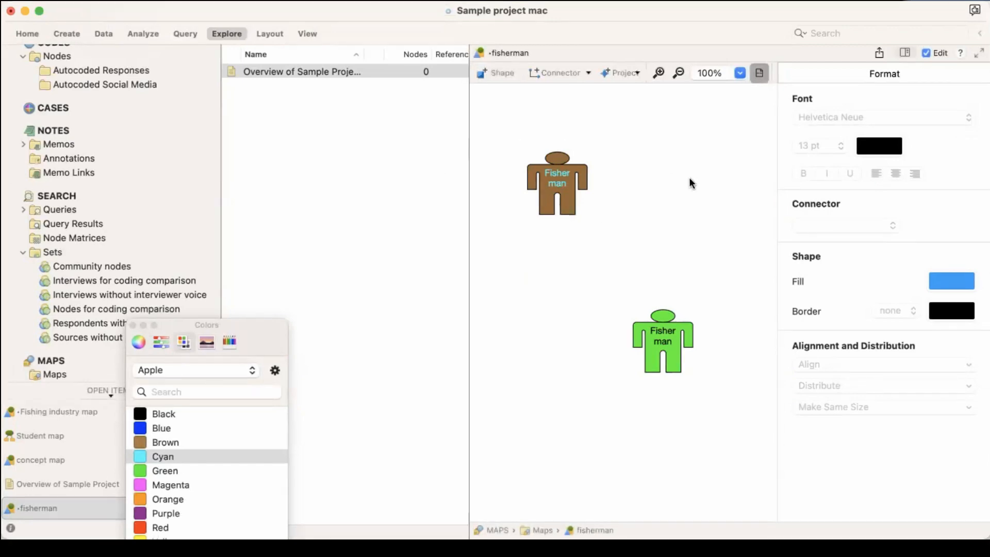
Step: Add a folded-corner note shape to the map and place it at the upper right, beside the brown Fisherman figure
left_click(498, 73)
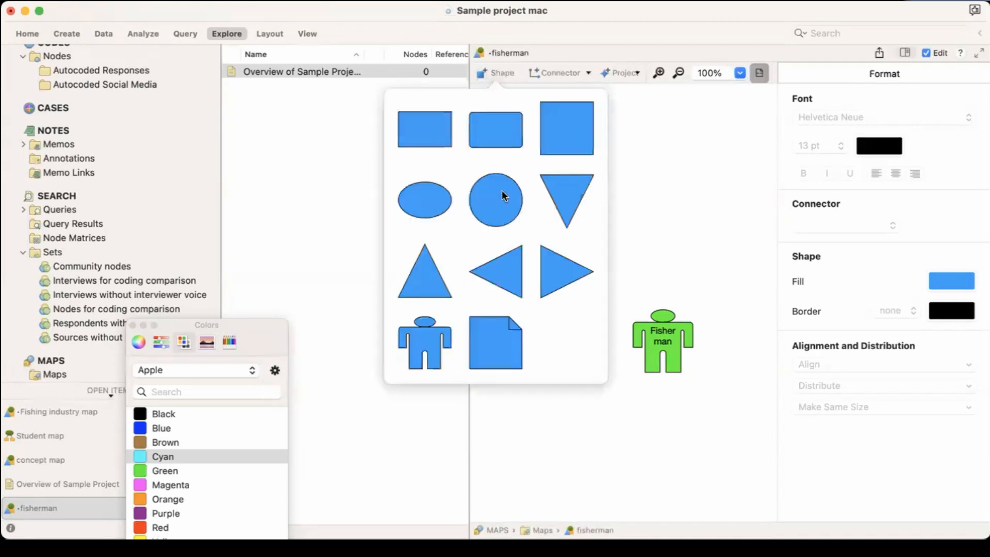
left_click(508, 356)
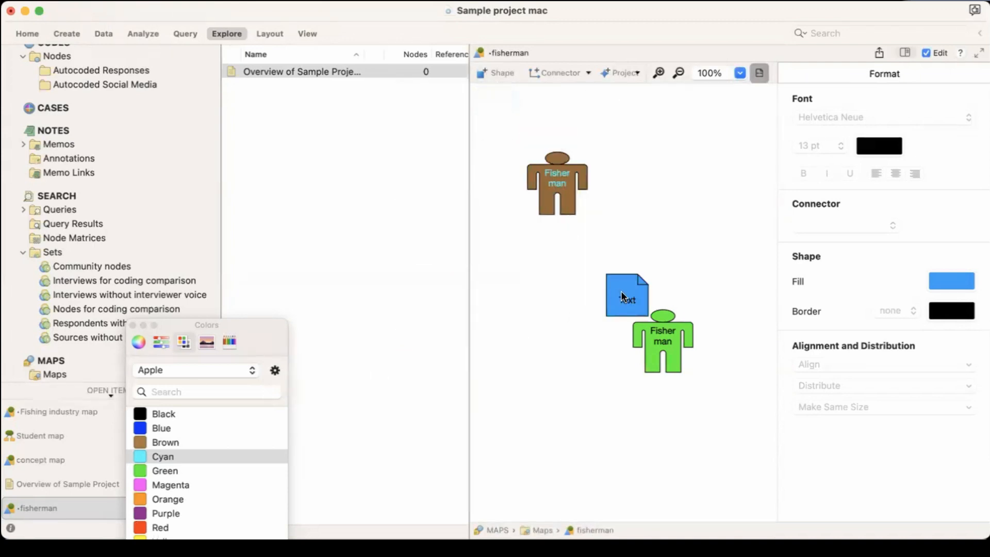
left_click_drag(624, 295, 678, 139)
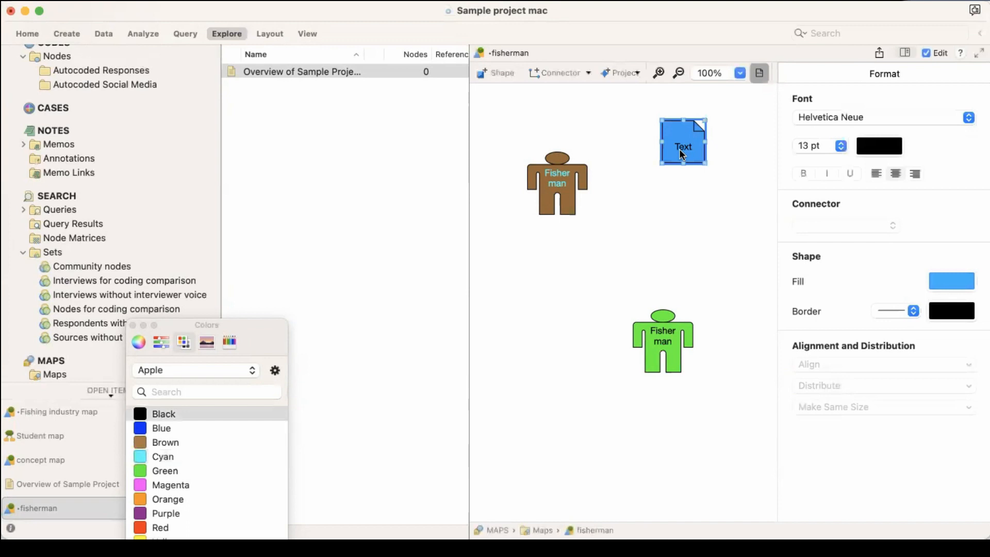
Step: Label the note shape "Hi, this is a concept map of 2 fishermen"
double_click(681, 150)
type("Hi")
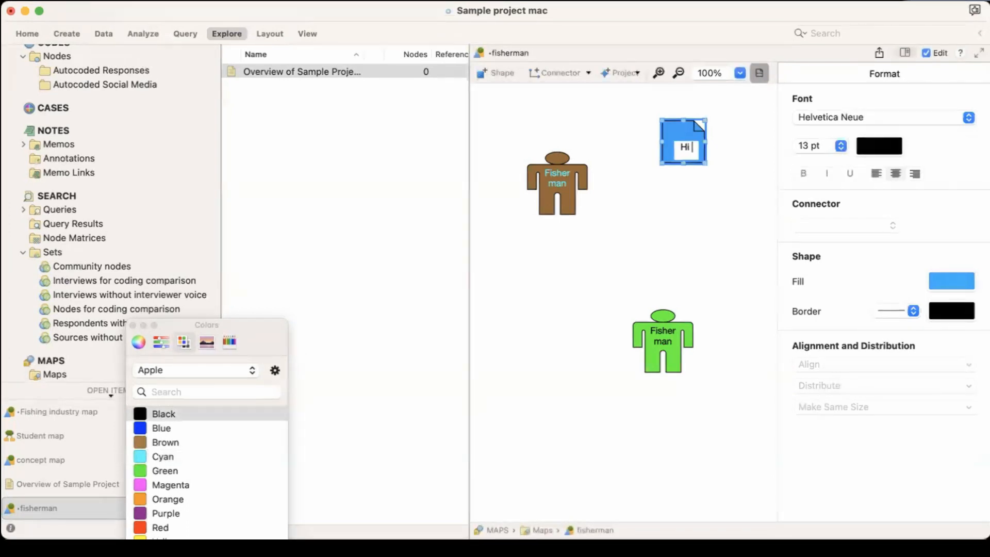
type(", this")
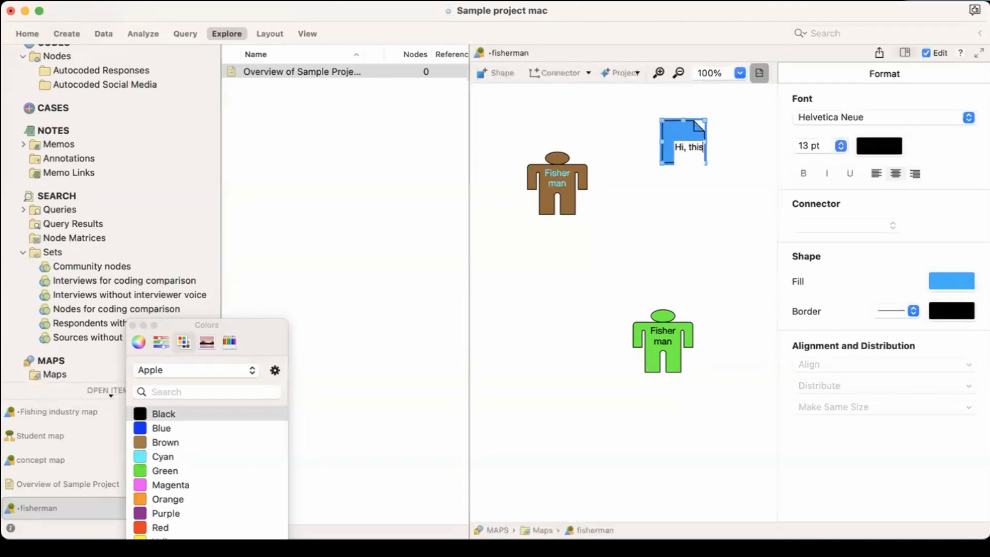
type(" is a conce")
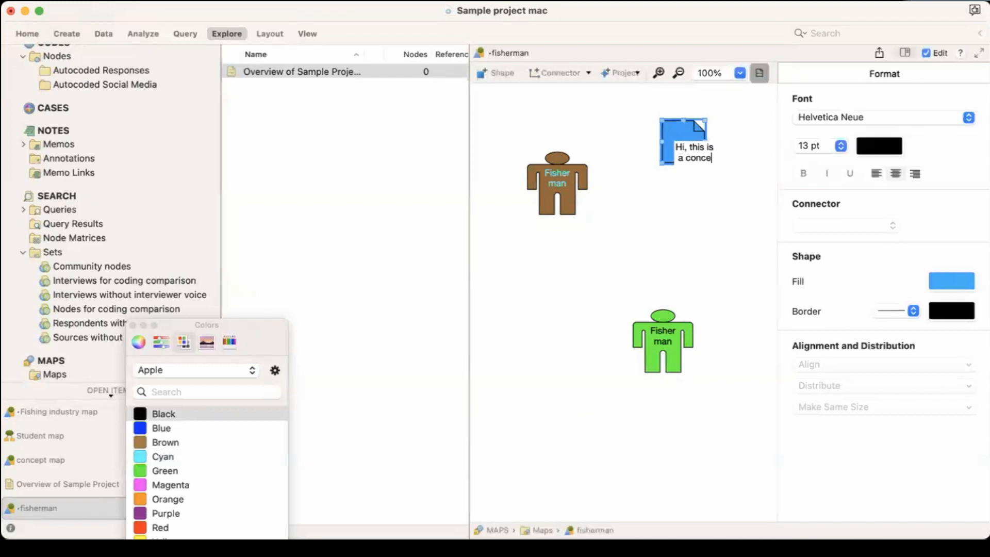
type("pt m")
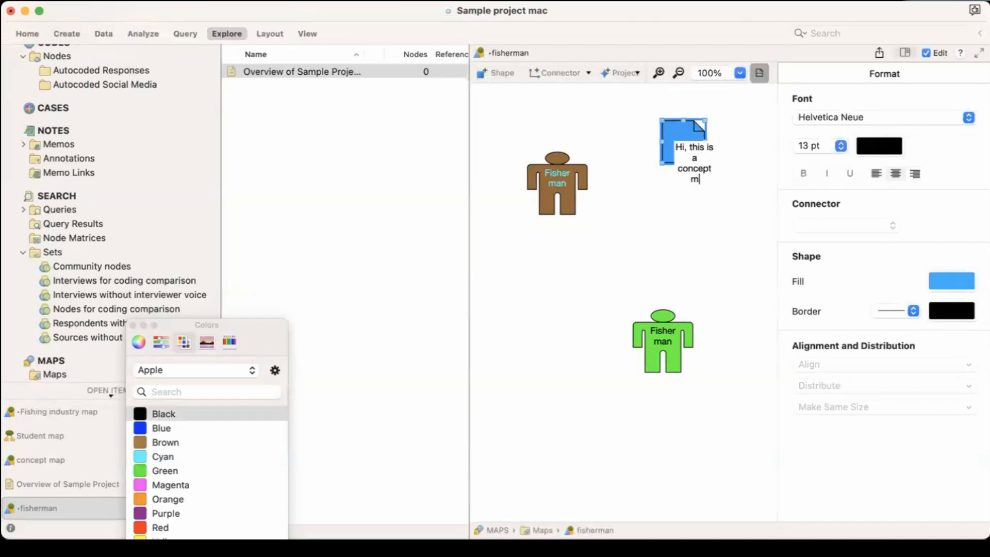
type("ap of 2 fishermen")
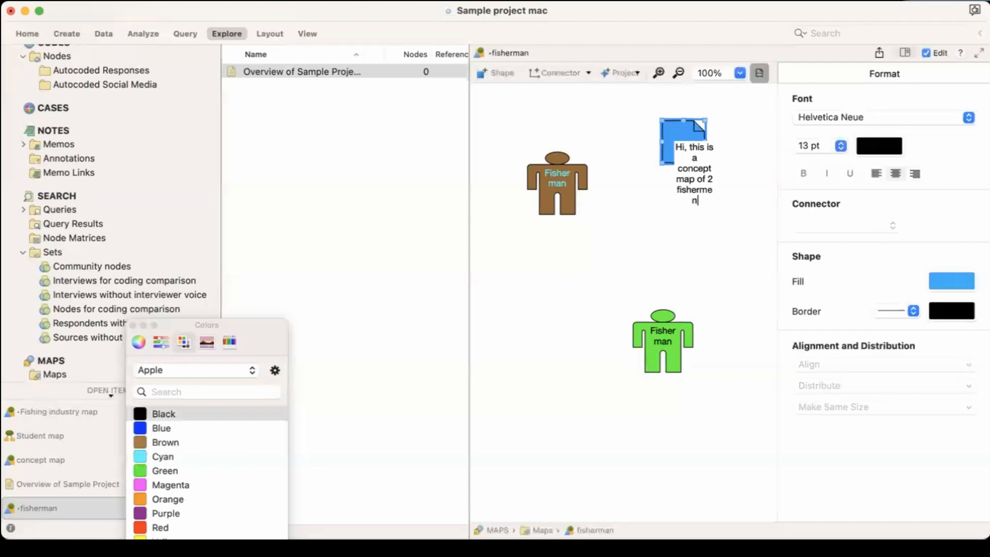
left_click(652, 221)
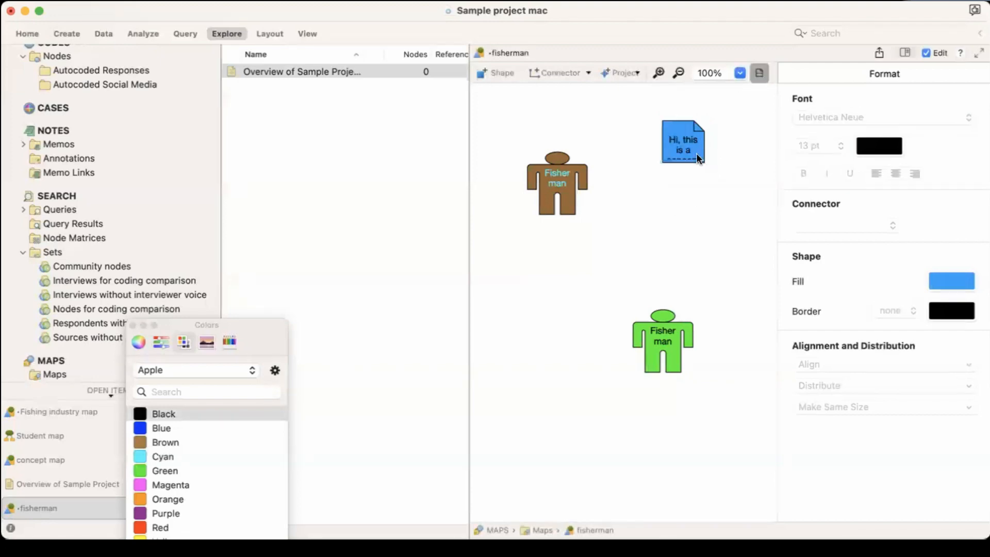
Step: Enlarge the note shape to fit its full text and replace "2" with "two" in the label
left_click(696, 157)
left_click_drag(705, 163, 755, 205)
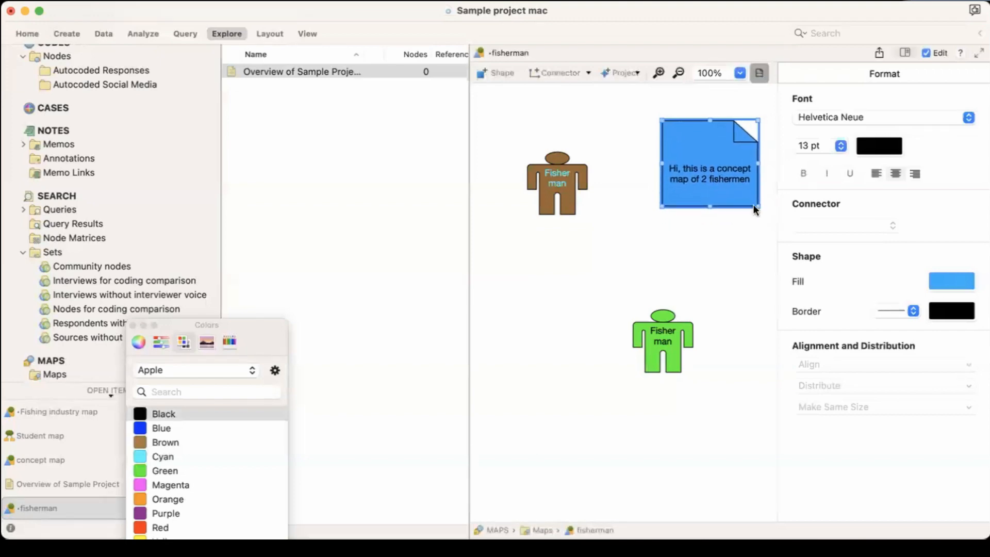
double_click(707, 177)
left_click(707, 178)
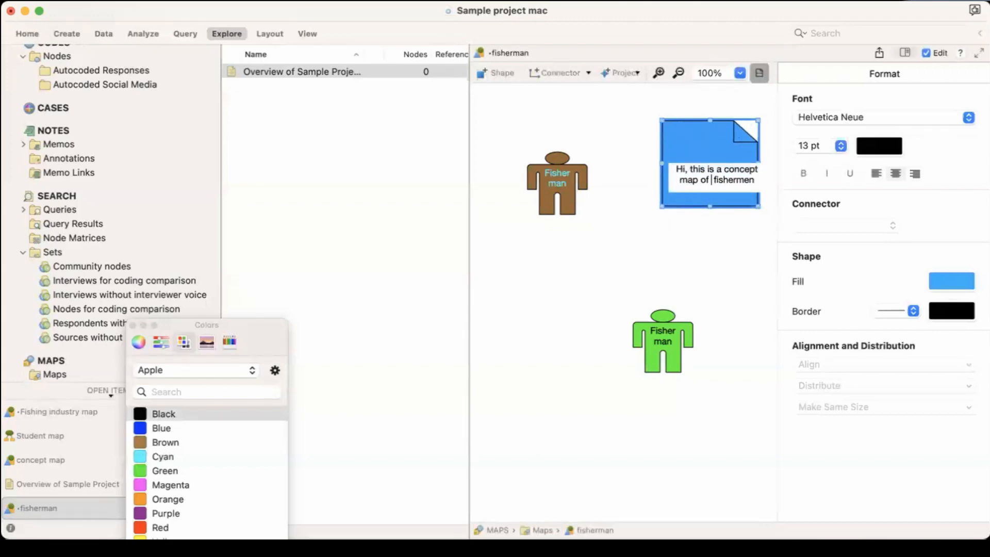
type("two")
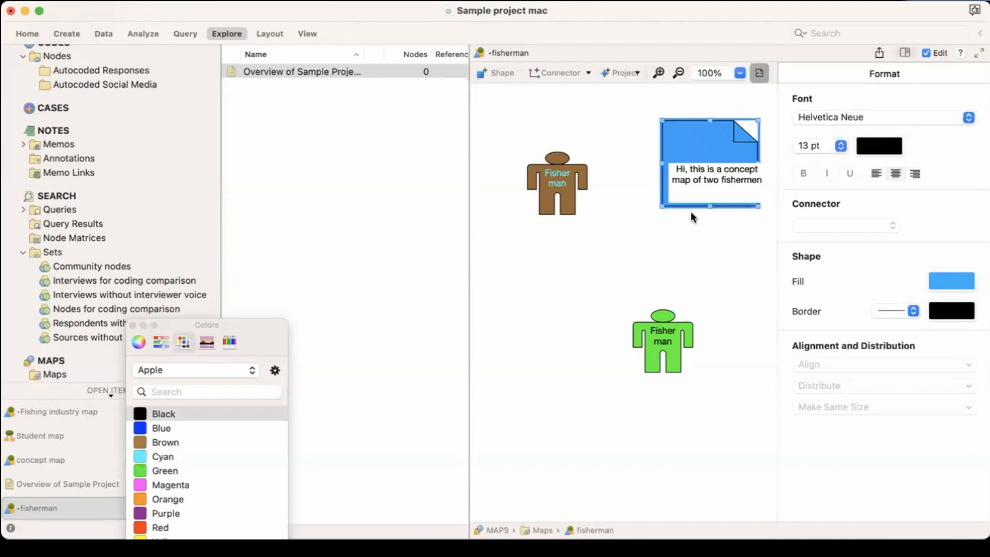
left_click(684, 242)
Step: Fill the note shape with Yellow from the Apple palette
double_click(709, 190)
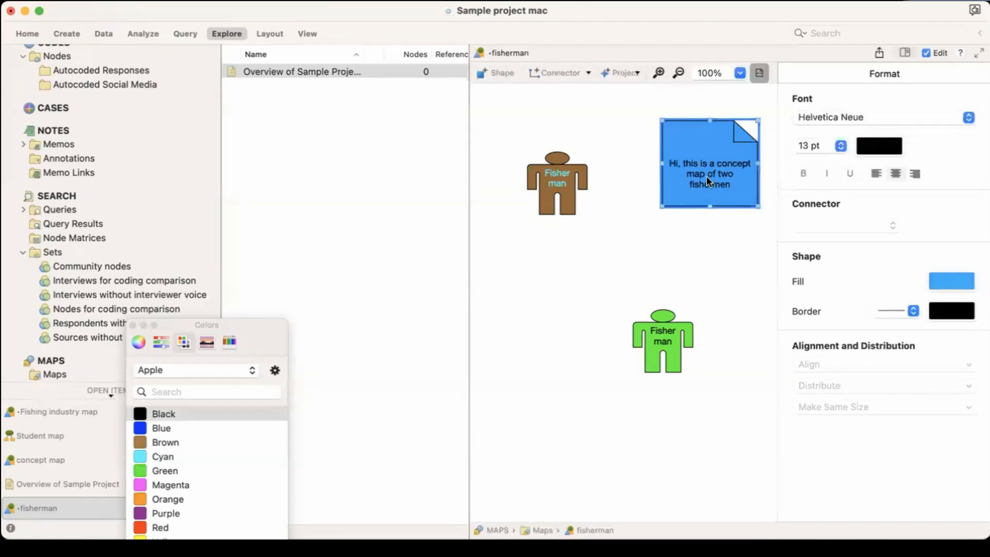
left_click(705, 134)
left_click(947, 285)
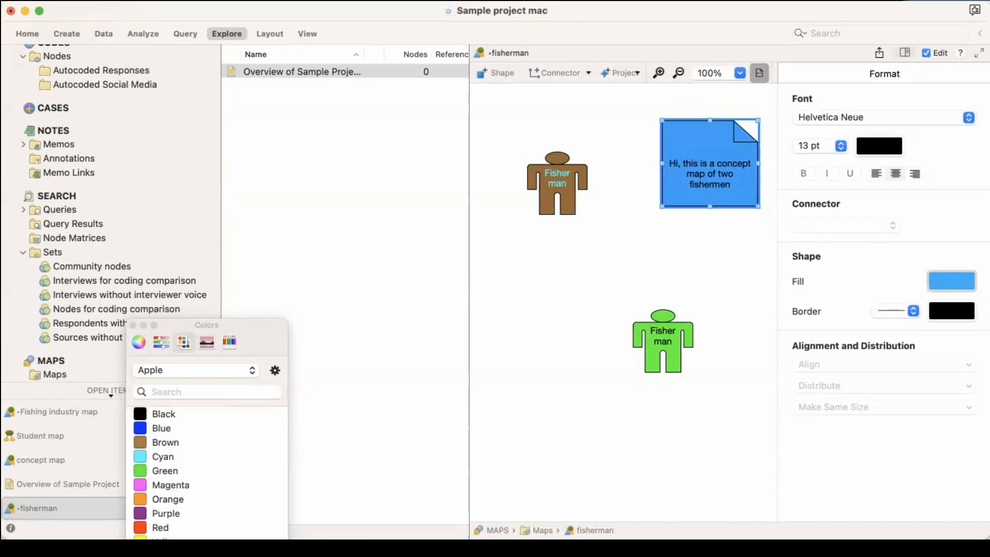
left_click(189, 537)
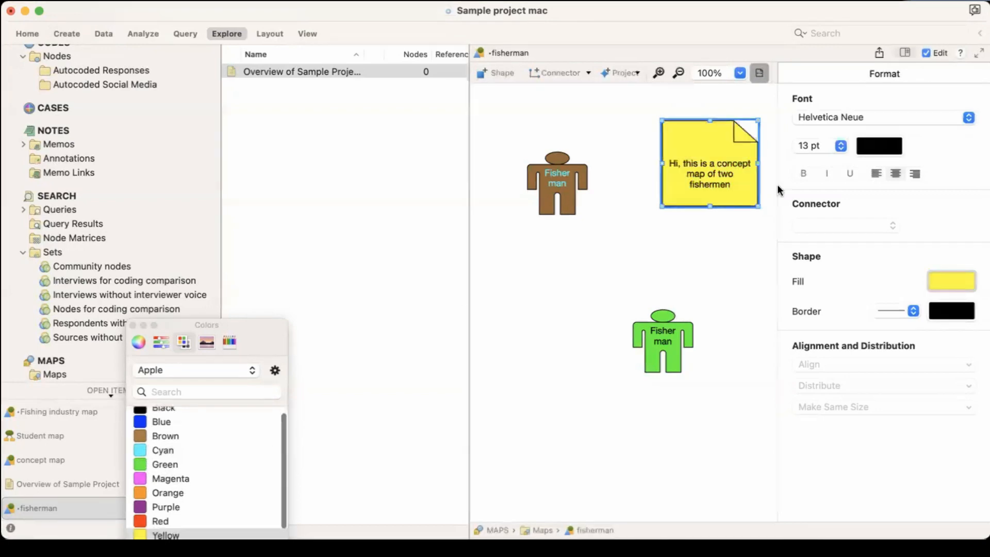
Step: Make the note's entire label text bold, italic and underlined, and deselect the shape
double_click(716, 181)
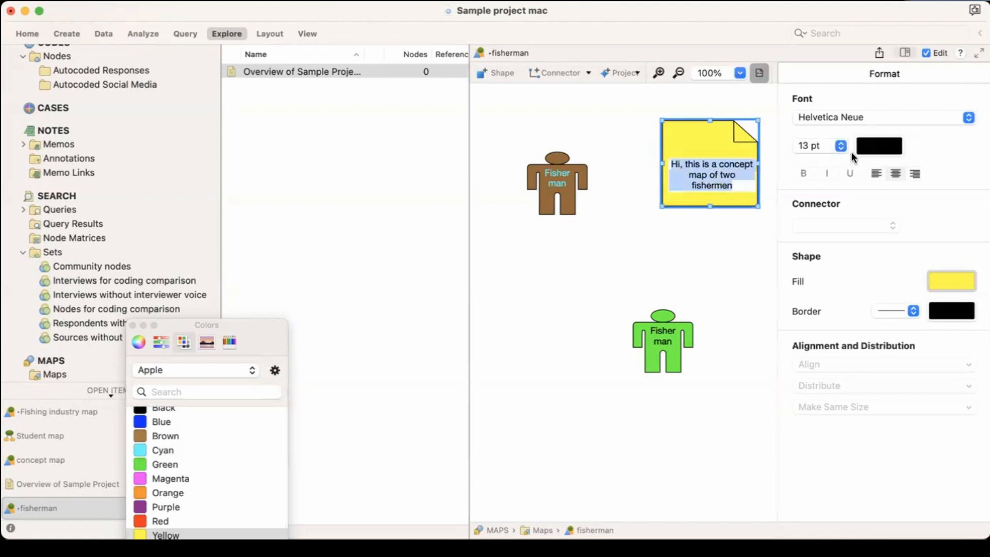
left_click(802, 175)
left_click(681, 175)
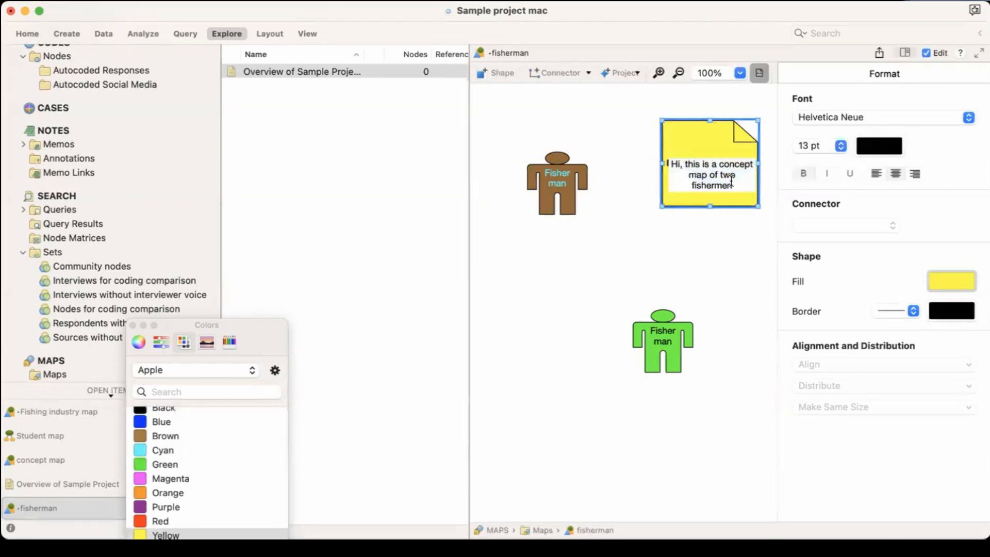
left_click_drag(735, 186, 673, 153)
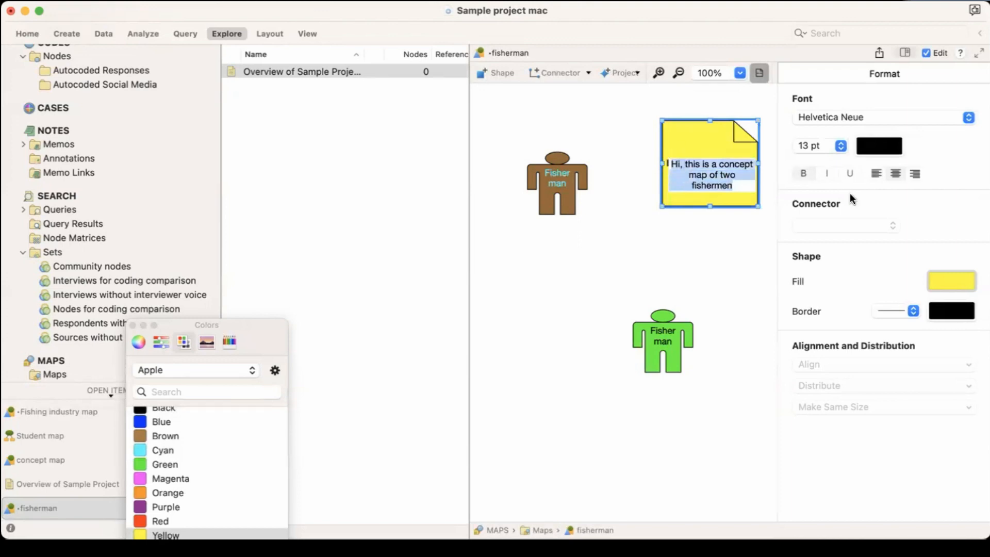
left_click(803, 175)
left_click(827, 175)
left_click(850, 175)
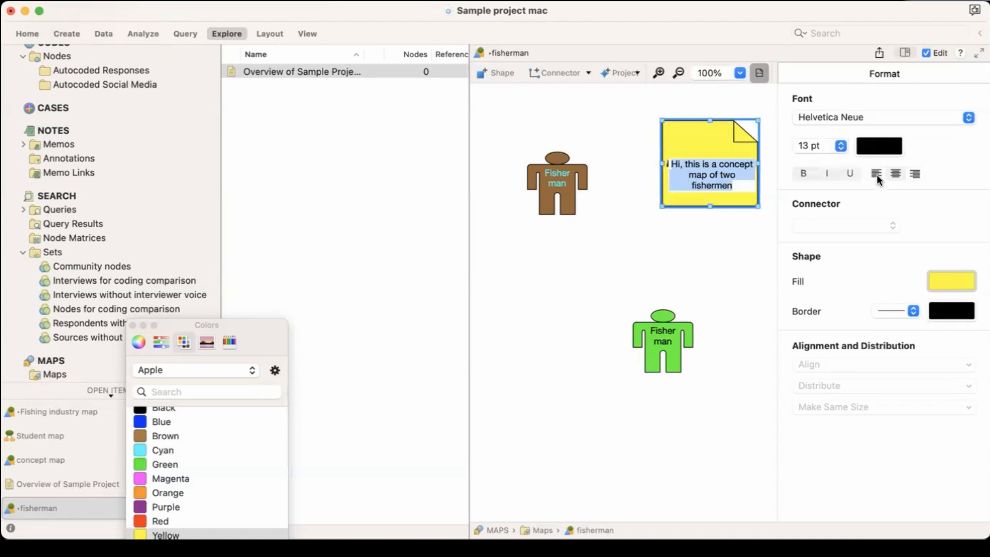
left_click(722, 236)
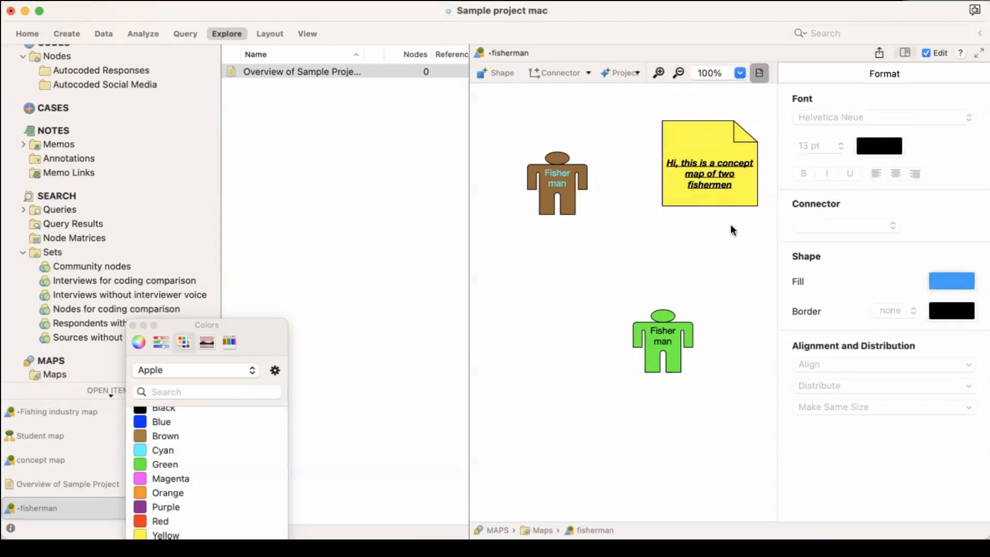
Step: Give the note shape the thickest border, try Red for it, settle on Purple, and deselect the shape
left_click(752, 194)
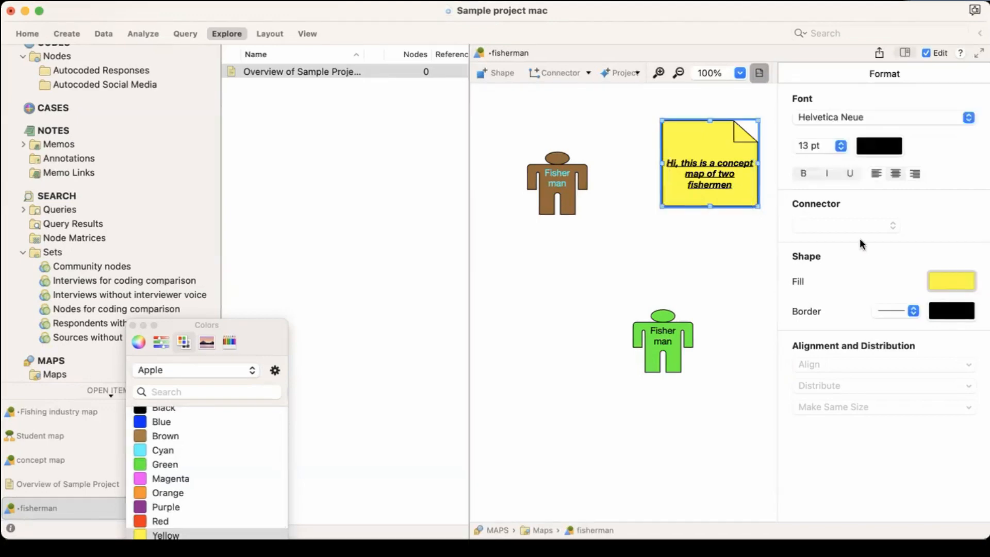
left_click(912, 311)
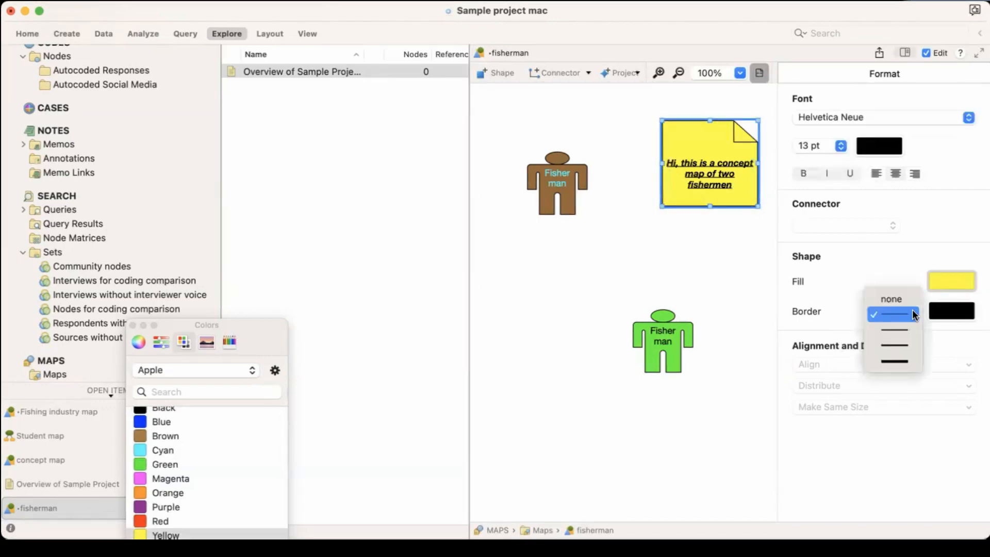
left_click(904, 366)
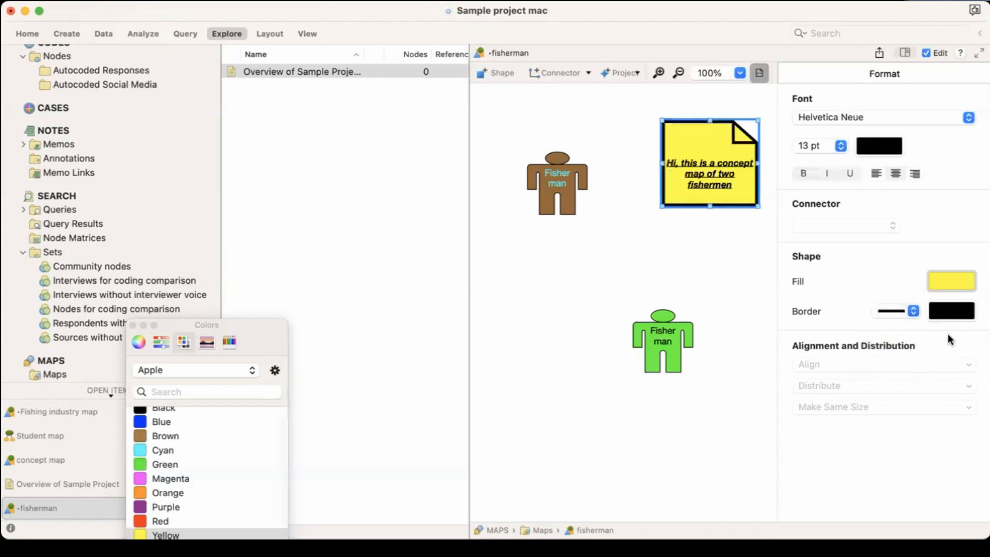
left_click(954, 314)
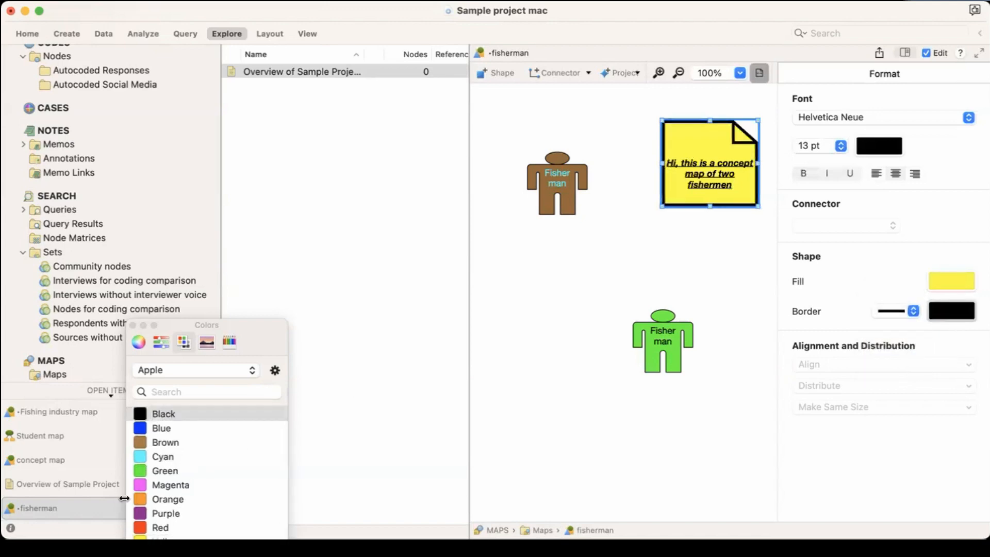
left_click(161, 528)
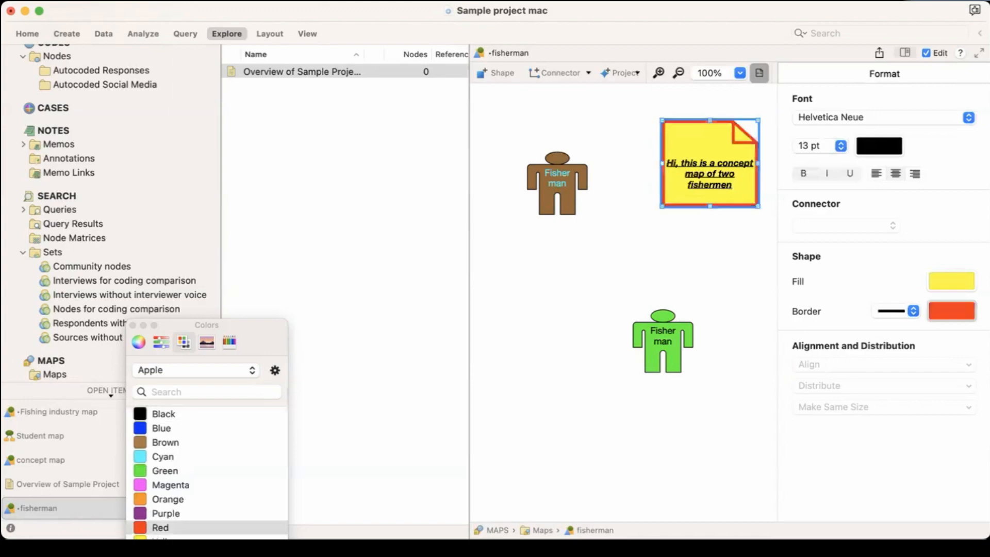
left_click(151, 512)
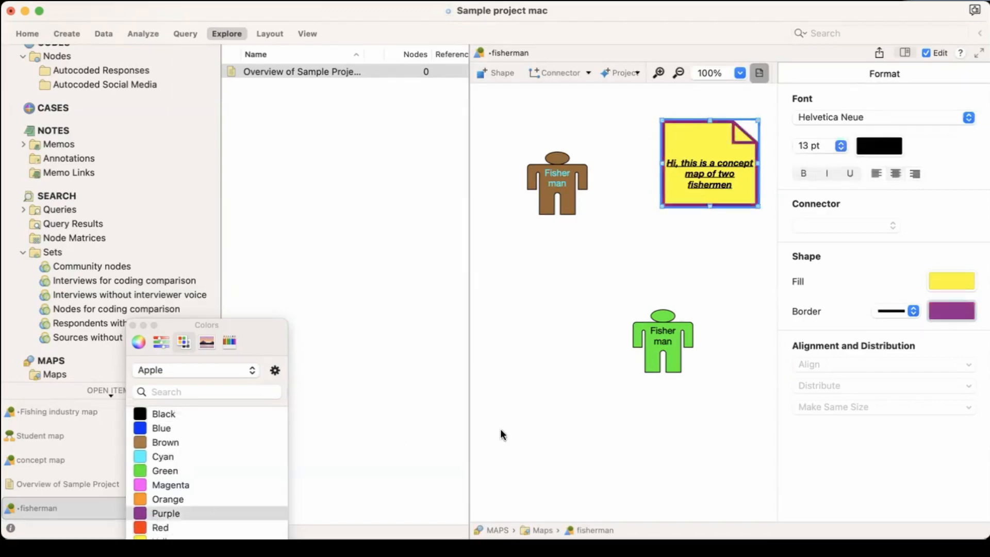
left_click(500, 429)
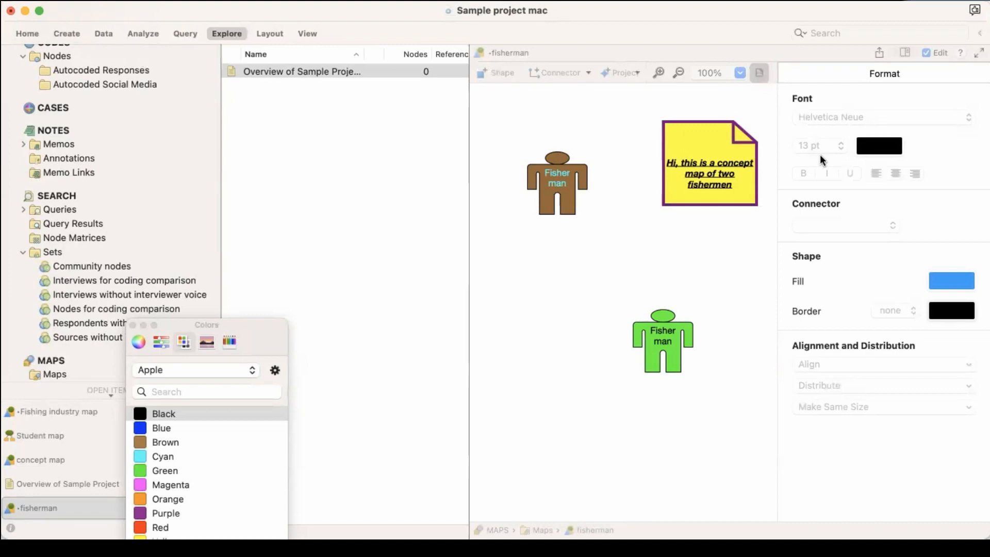
Step: Add the Person case classification attributes Age Group, Gender and Education Level to the map
left_click(632, 75)
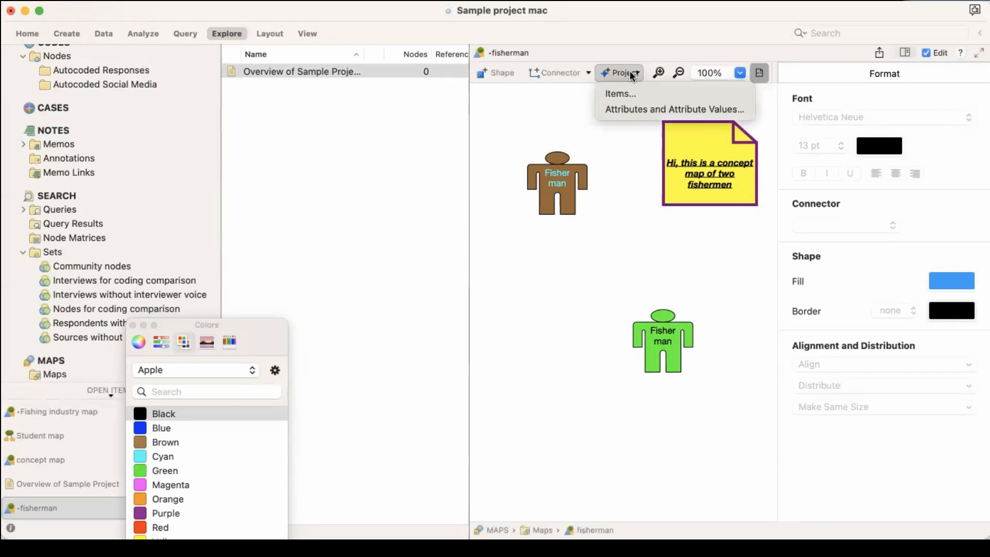
left_click(624, 109)
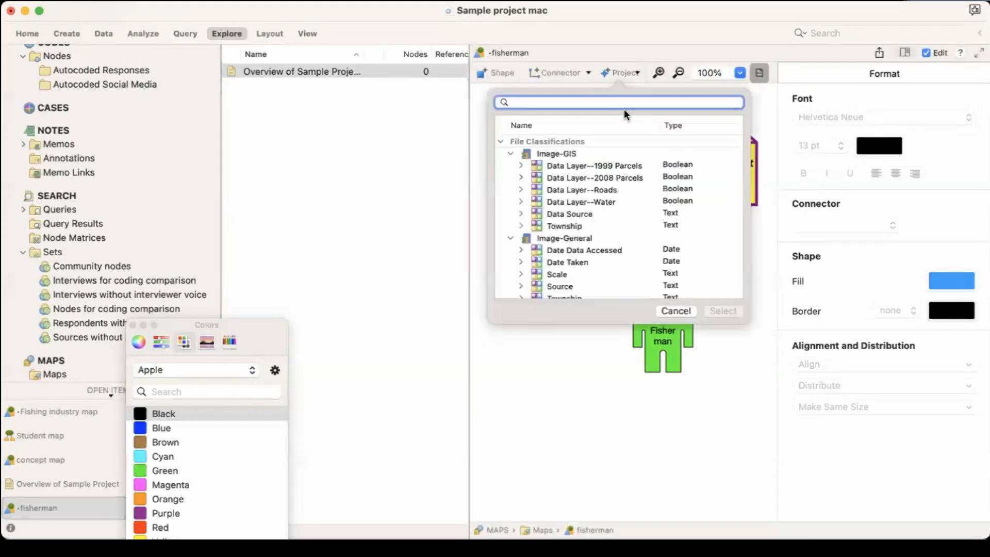
scroll(599, 221, "down", 1)
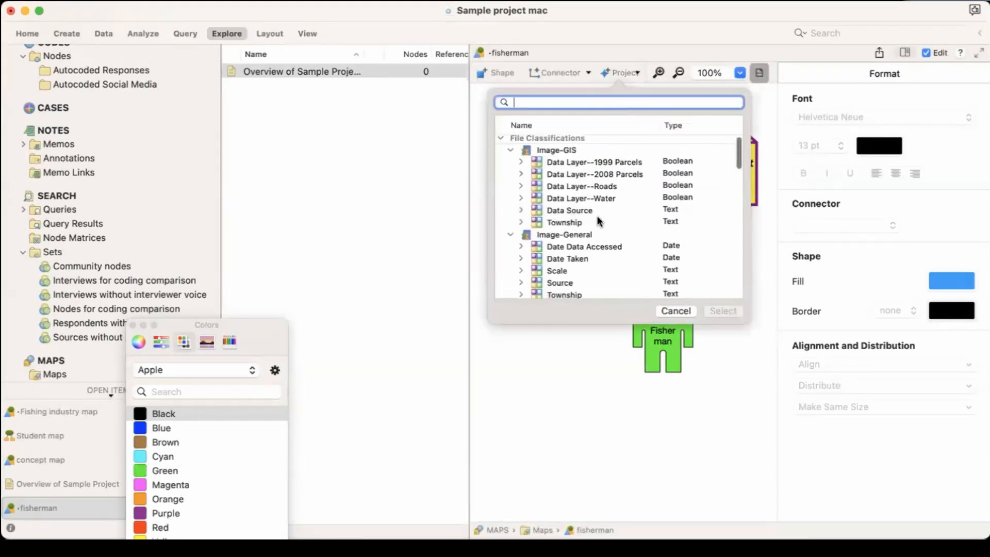
scroll(598, 220, "down", 4)
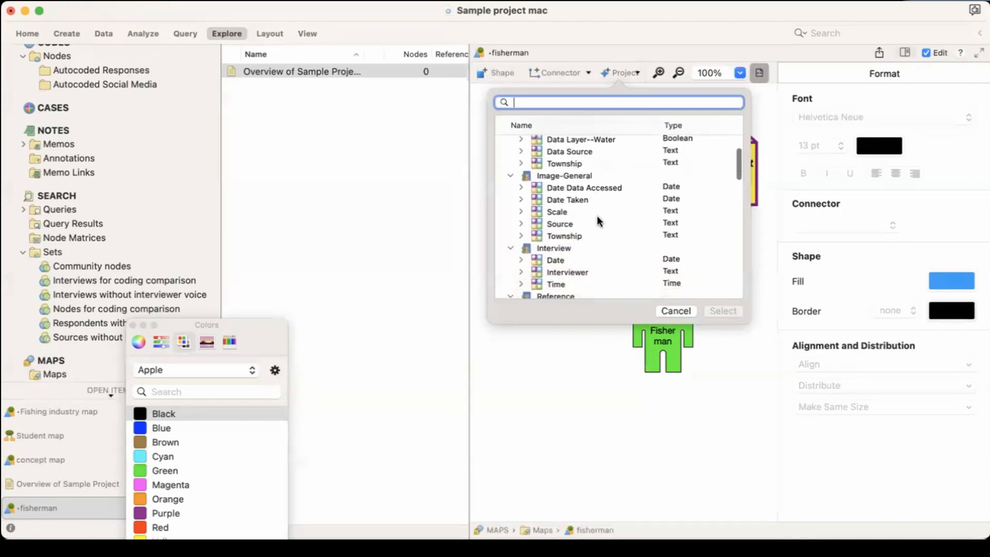
scroll(598, 221, "down", 8)
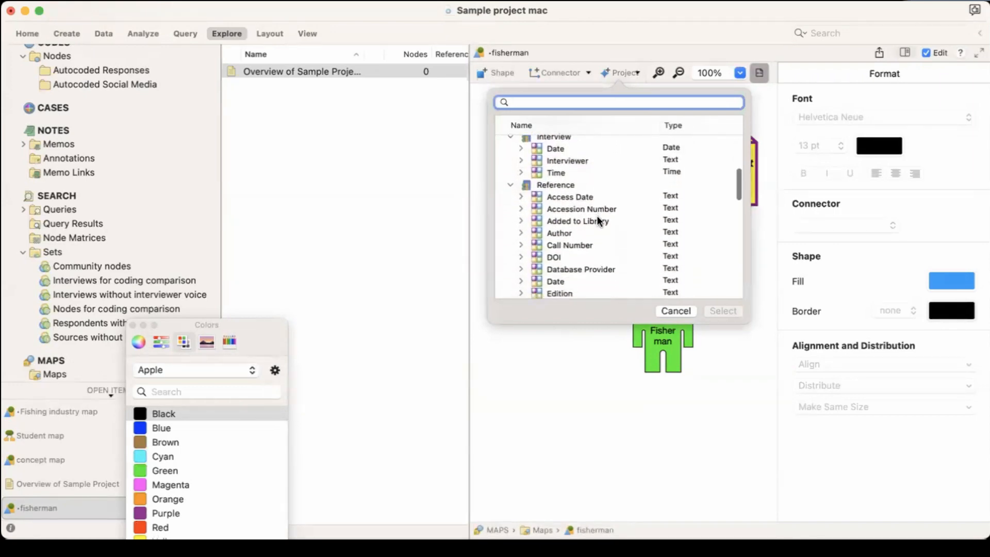
scroll(598, 220, "down", 12)
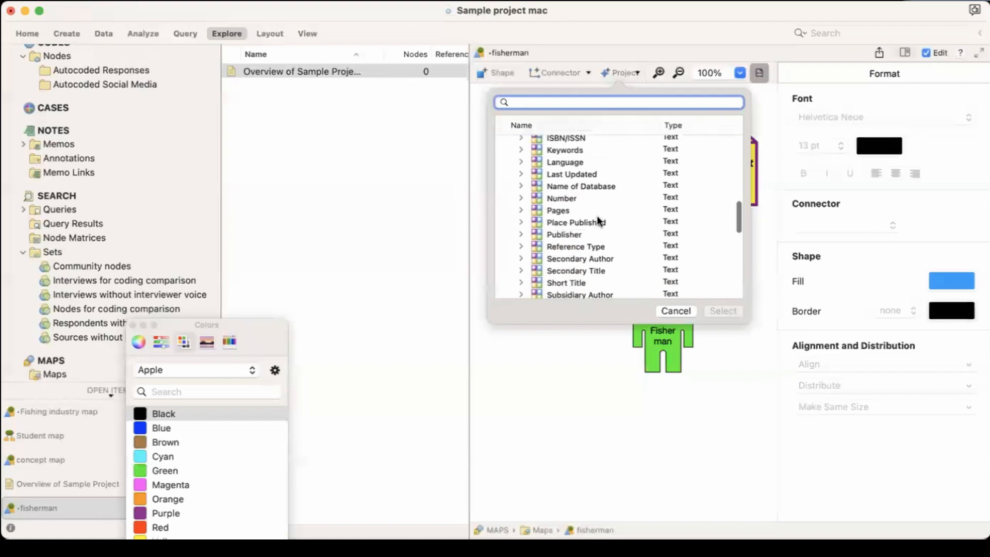
scroll(598, 221, "down", 12)
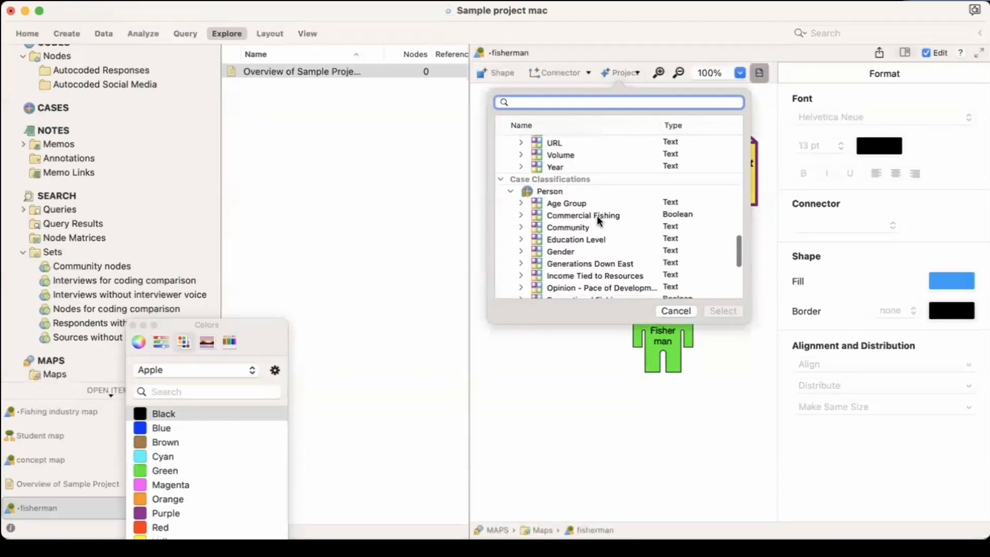
left_click(583, 204)
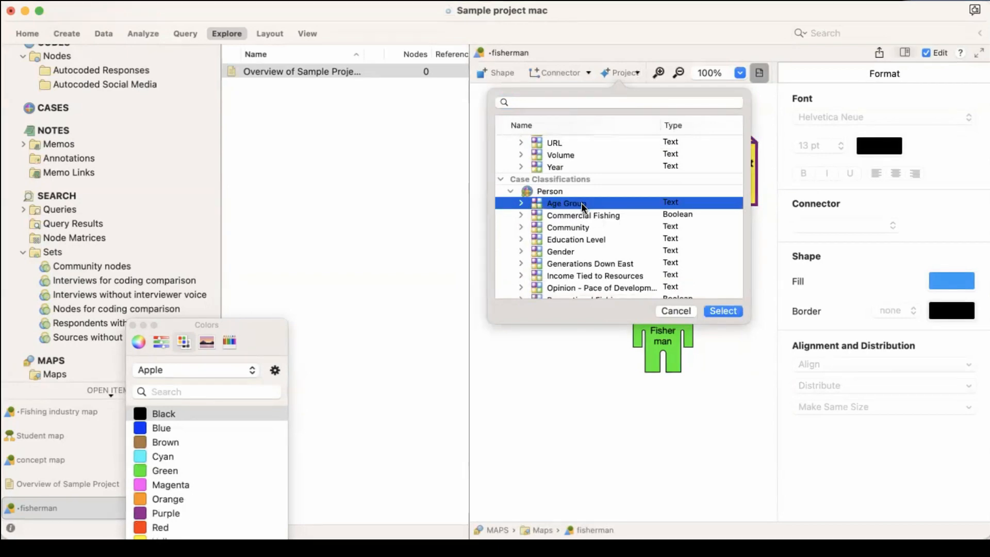
left_click(571, 252, "super")
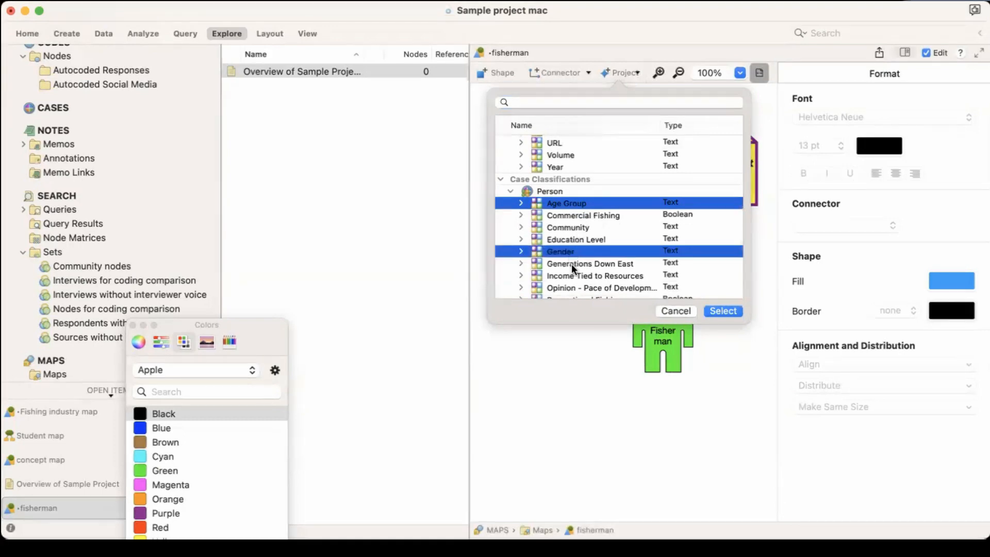
scroll(574, 279, "down", 5)
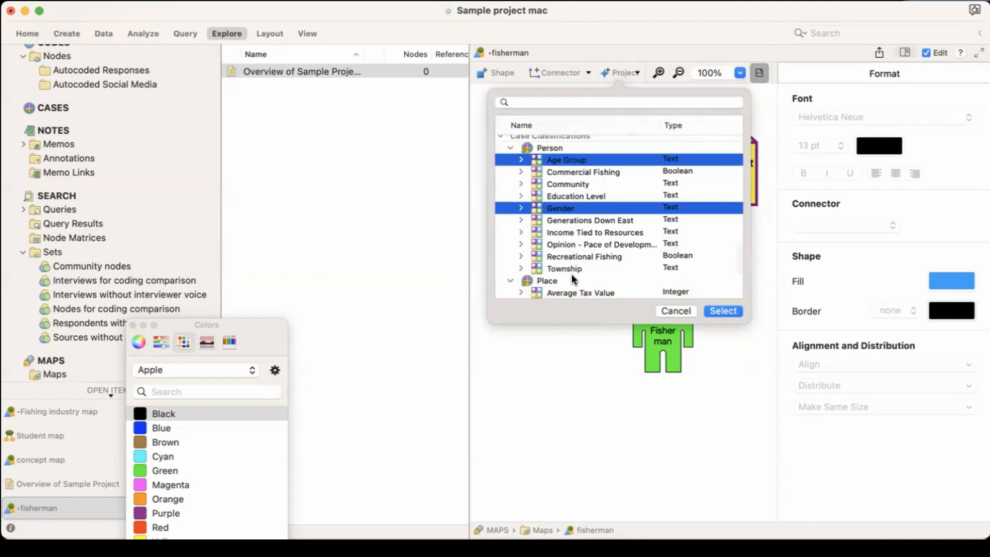
scroll(572, 277, "down", 1)
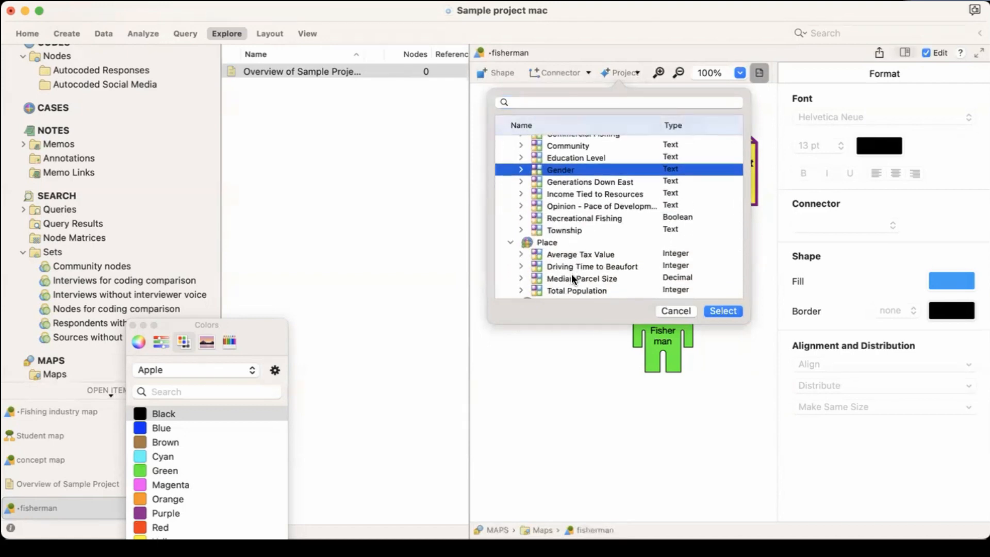
left_click(579, 155, "shift")
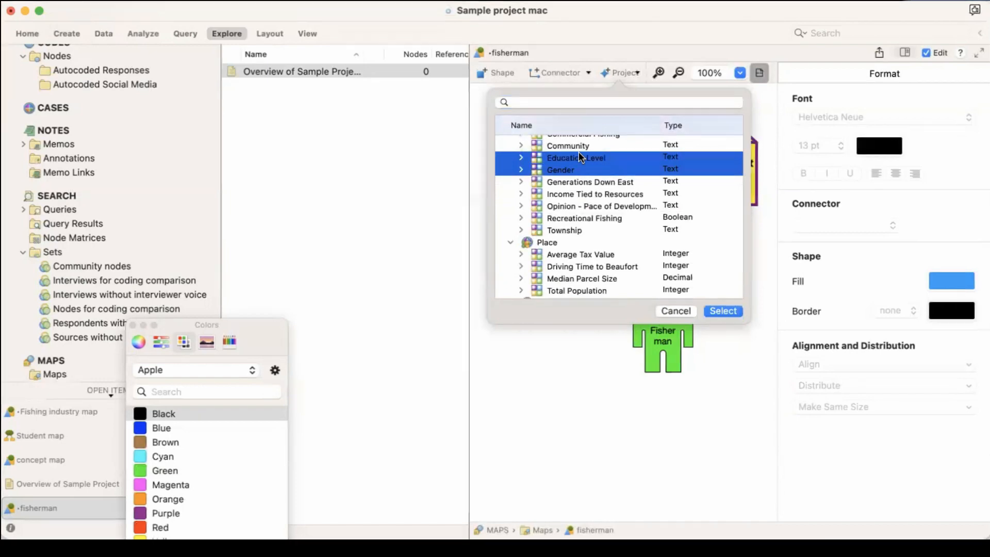
left_click(724, 311)
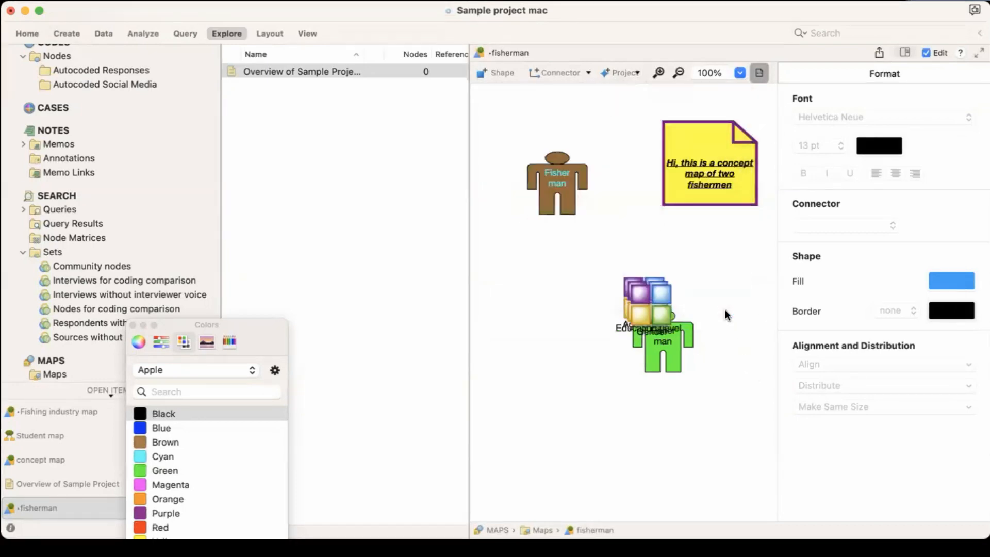
Step: Spread the three attributes out: Gender and Education Level to the lower left of the green fisherman, Age Group beside Education Level
left_click_drag(658, 308, 522, 381)
left_click_drag(636, 336, 527, 486)
left_click(655, 307)
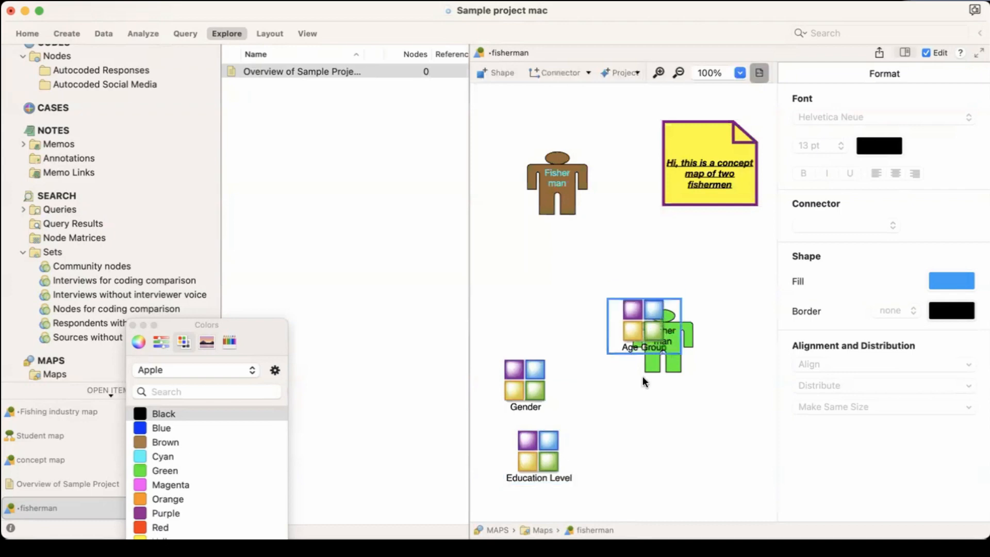
left_click_drag(643, 382, 628, 450)
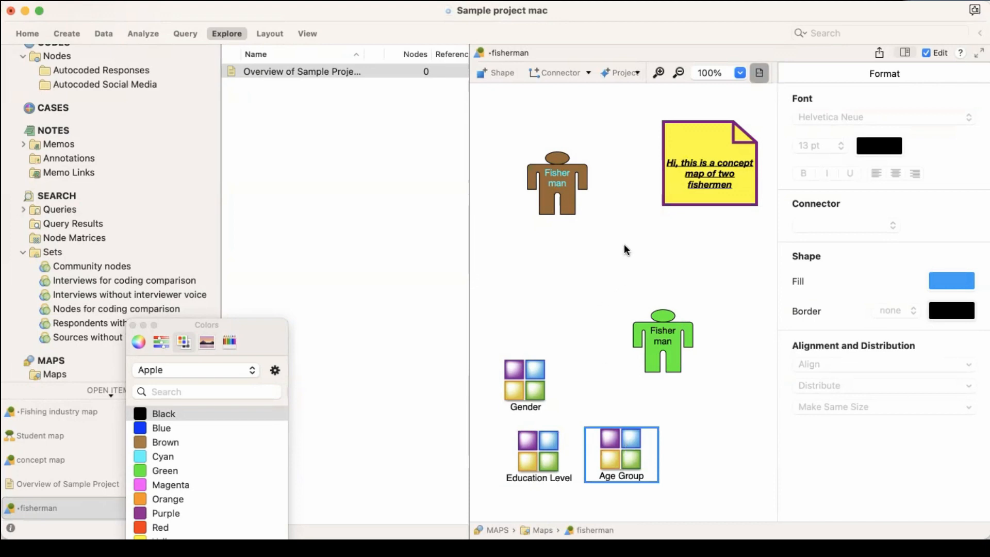
Step: Add the nodes Community change, Jobs and cost of living, and Fishing or aquaculture to the map as project items
left_click(622, 74)
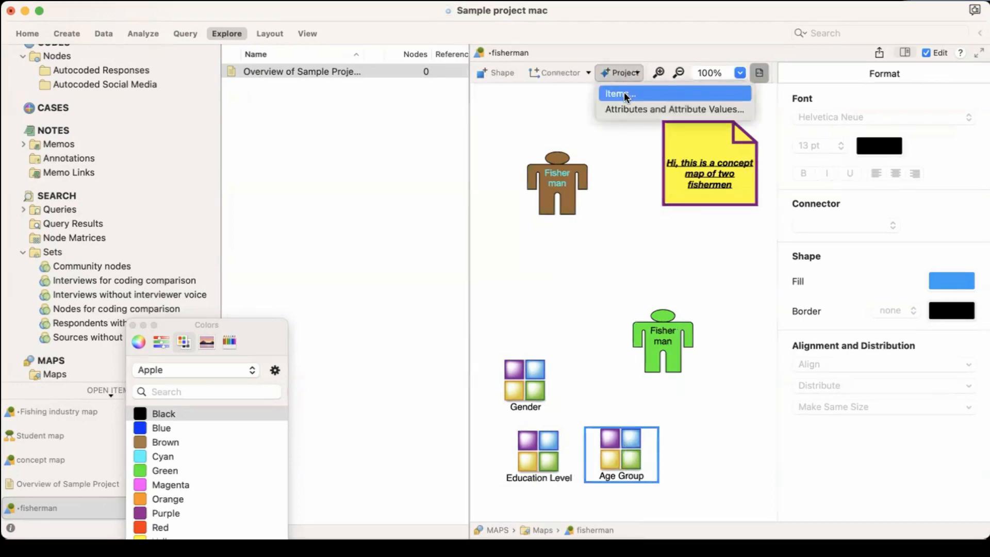
left_click(624, 93)
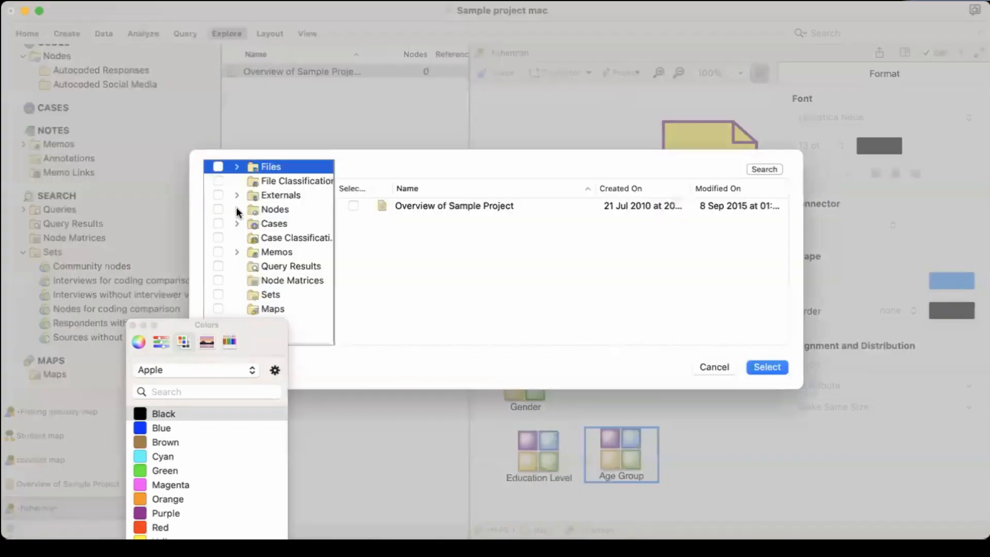
left_click(238, 209)
left_click(266, 210)
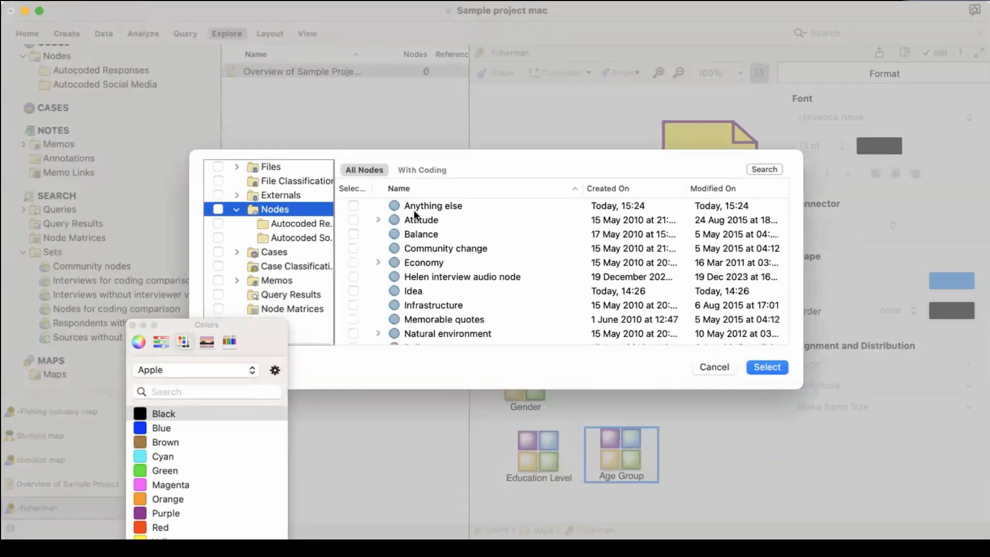
scroll(448, 286, "down", 4)
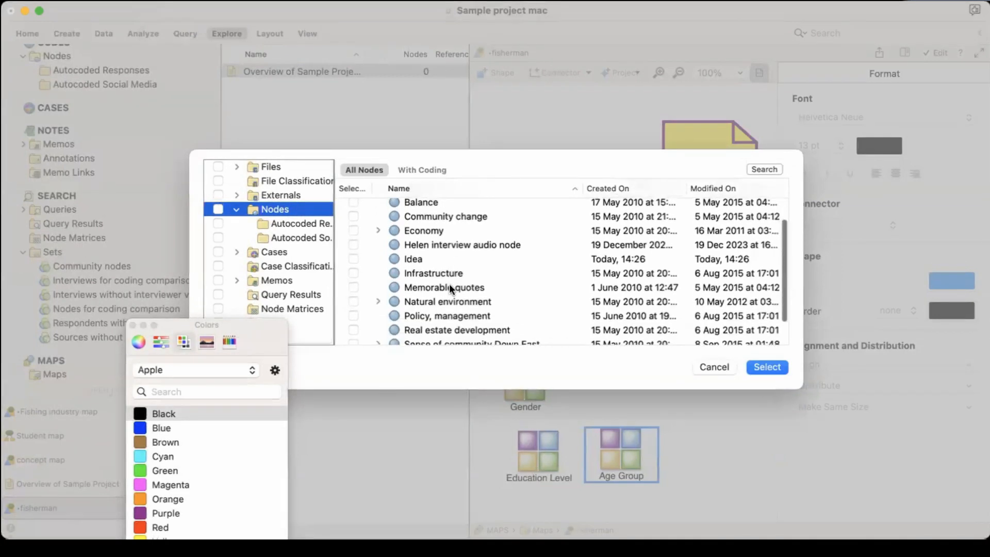
scroll(450, 284, "up", 4)
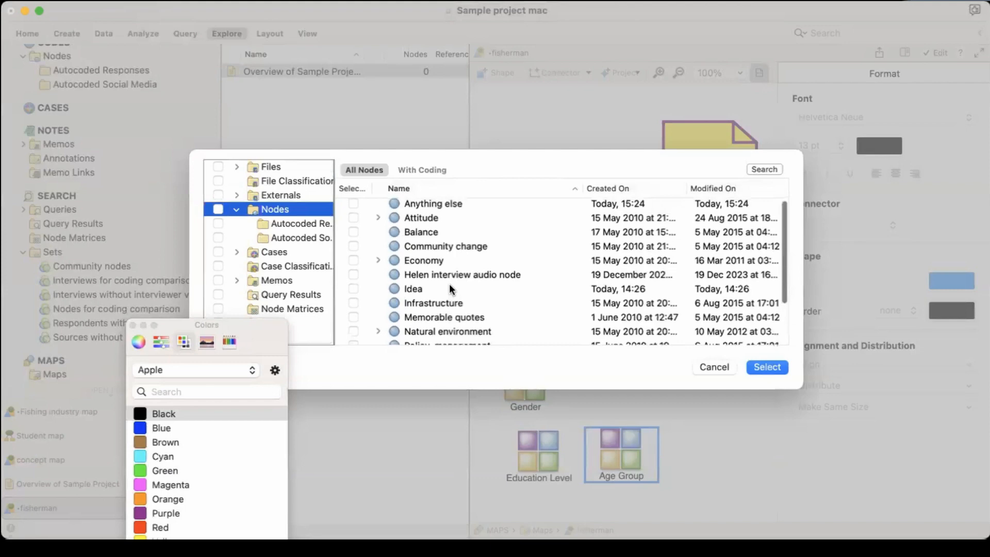
left_click(355, 245)
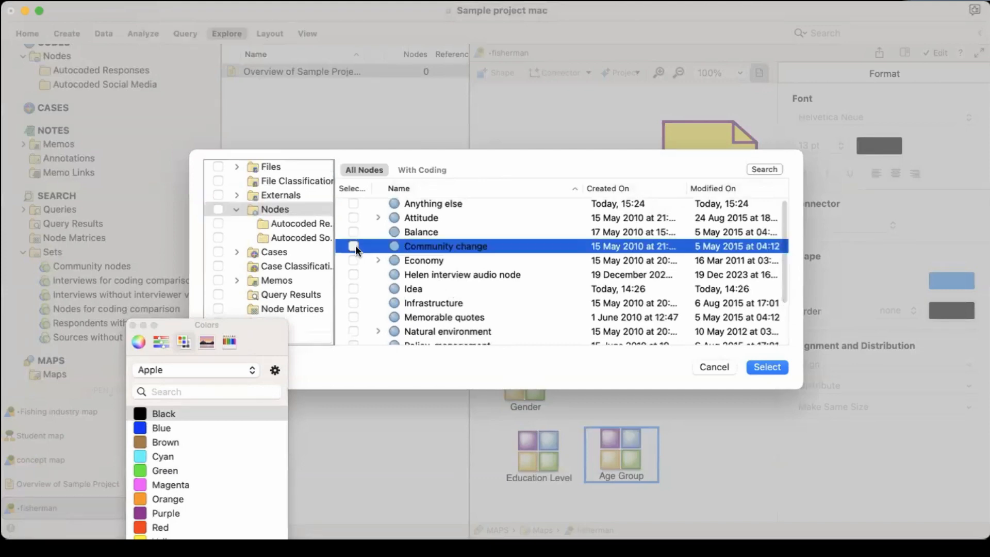
left_click(379, 259)
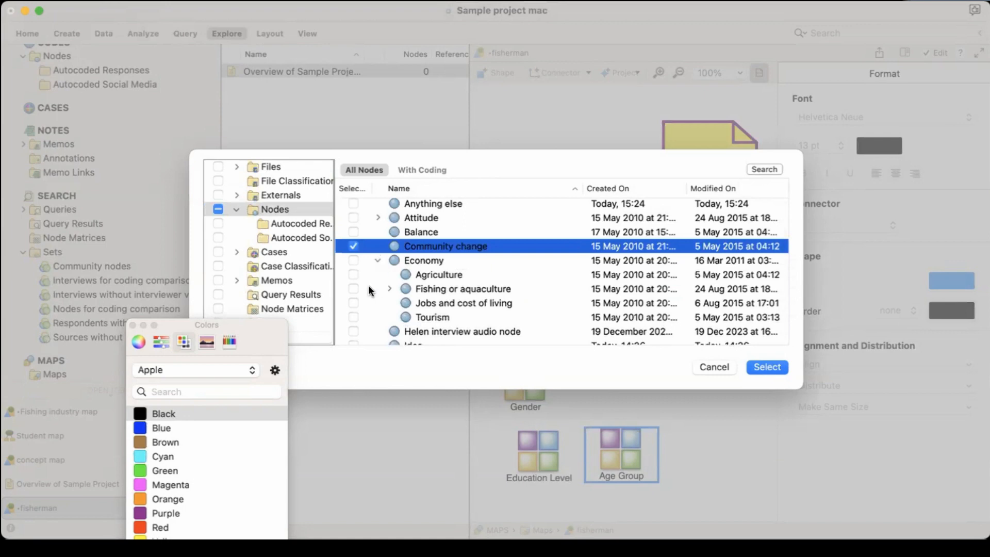
left_click(355, 303)
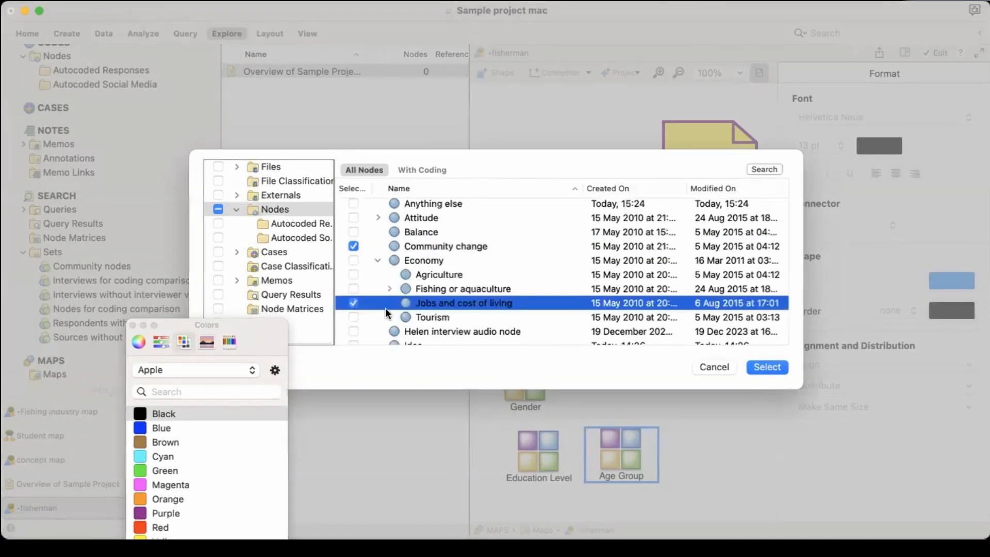
left_click(353, 288)
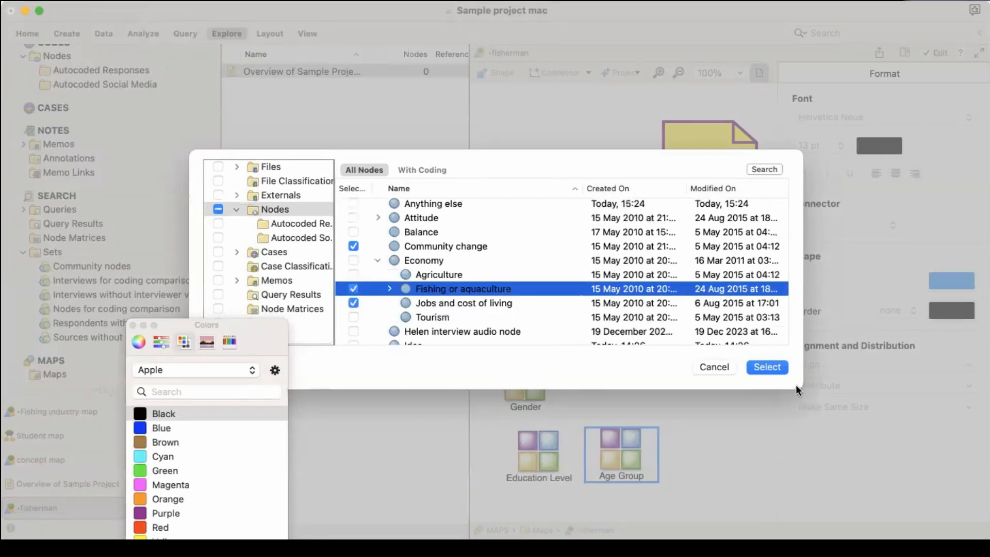
left_click(775, 369)
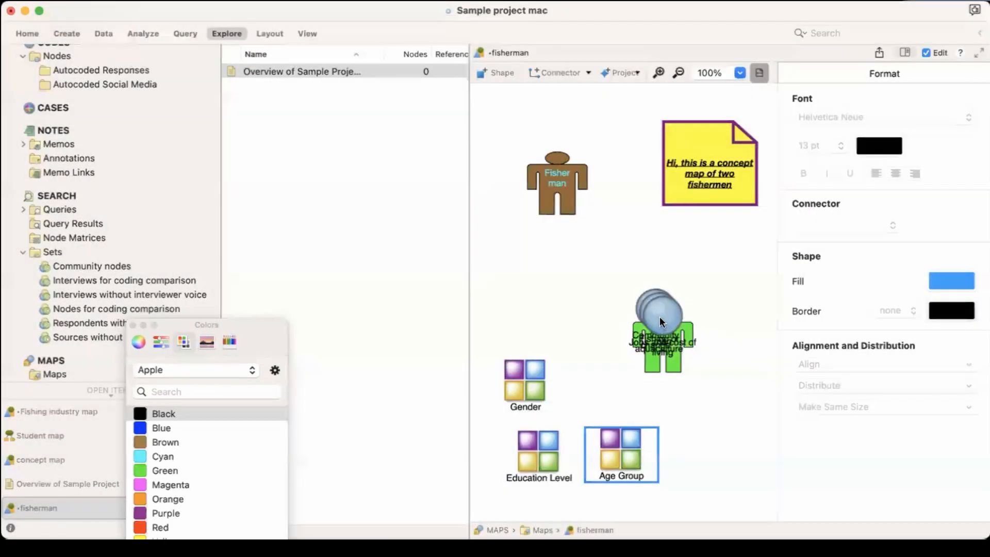
Step: Place the Jobs and cost of living and Fishing or aquaculture nodes side by side below the brown fisherman, with Community change beneath them
left_click_drag(640, 308, 536, 271)
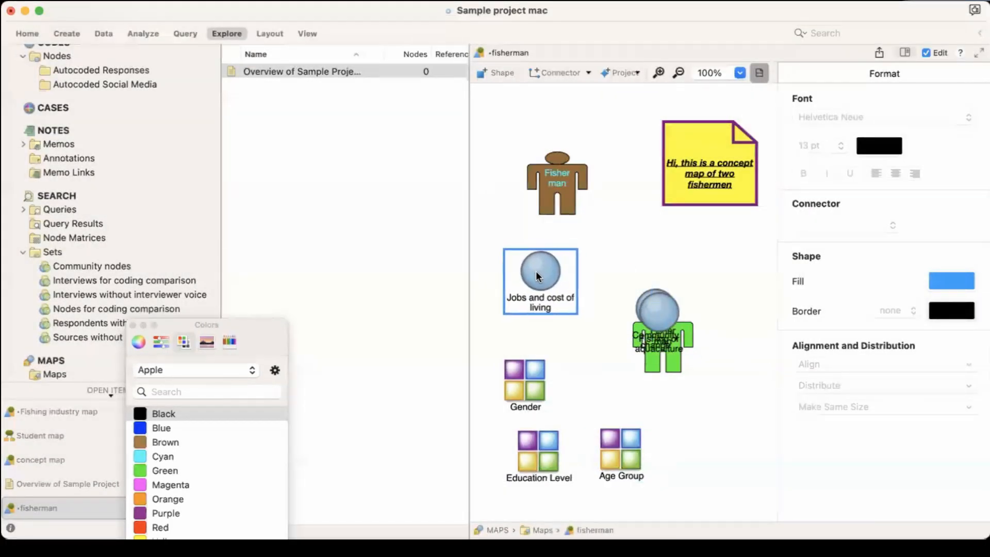
left_click_drag(658, 308, 601, 265)
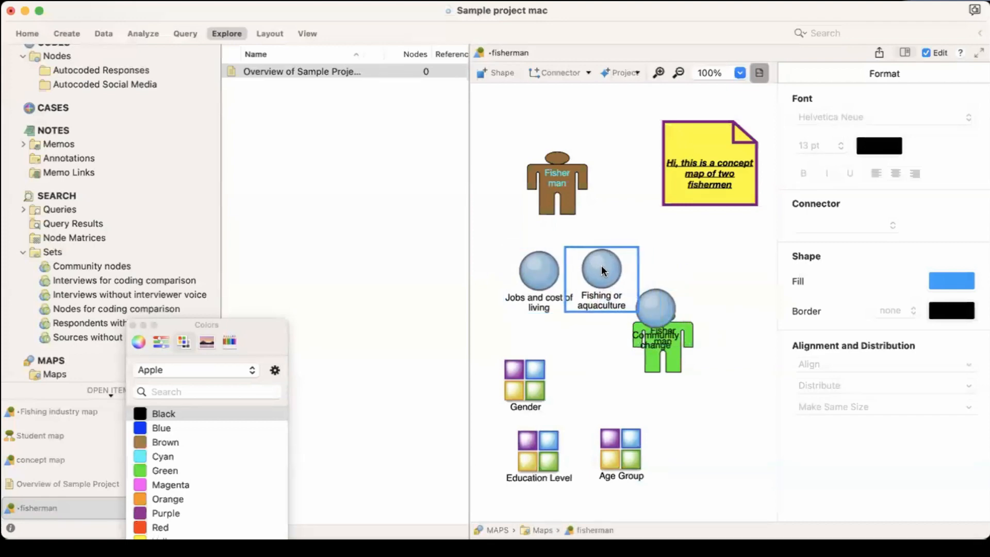
left_click_drag(653, 311, 577, 342)
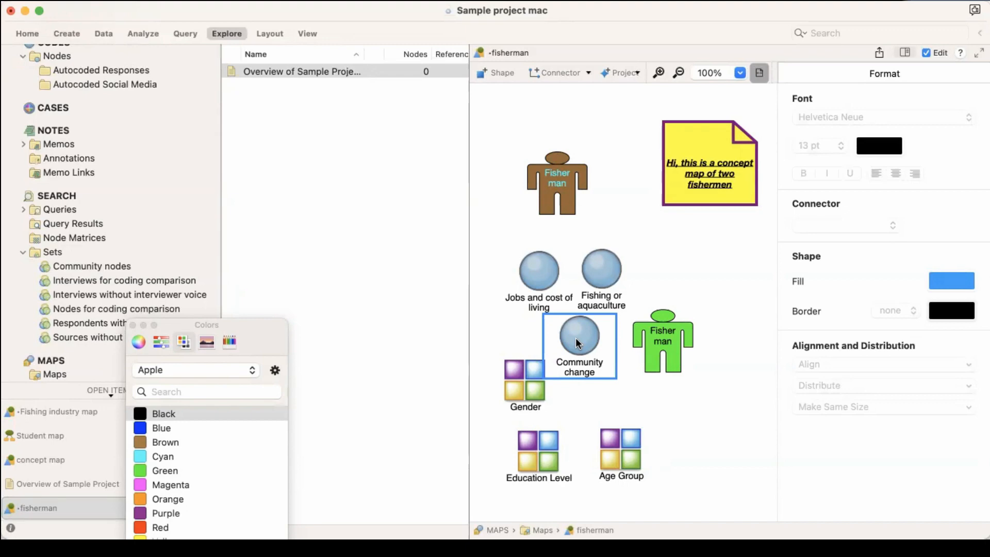
Step: Add the Literature memo "Analyzing Estuarine Shoreline Change" to the map and place it below the green fisherman
left_click(623, 72)
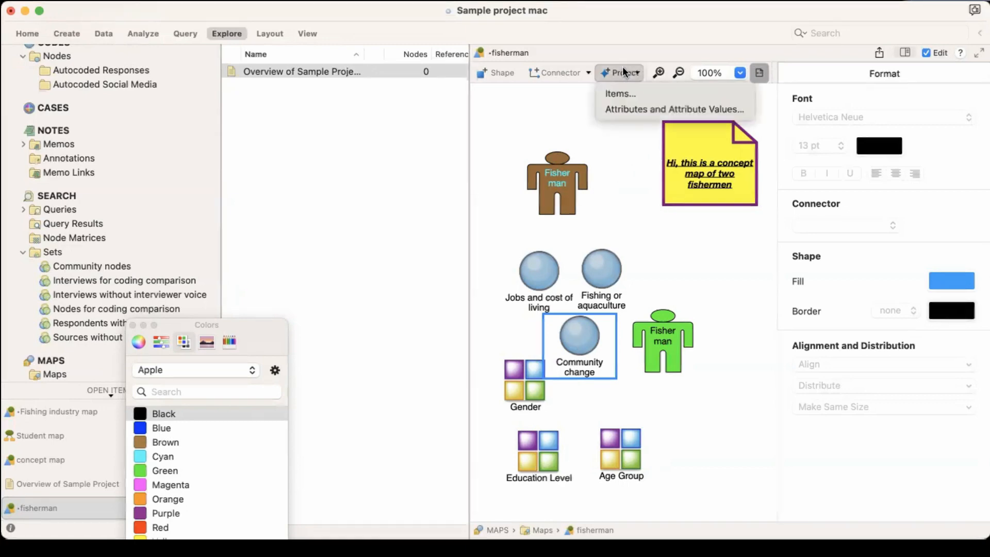
left_click(619, 94)
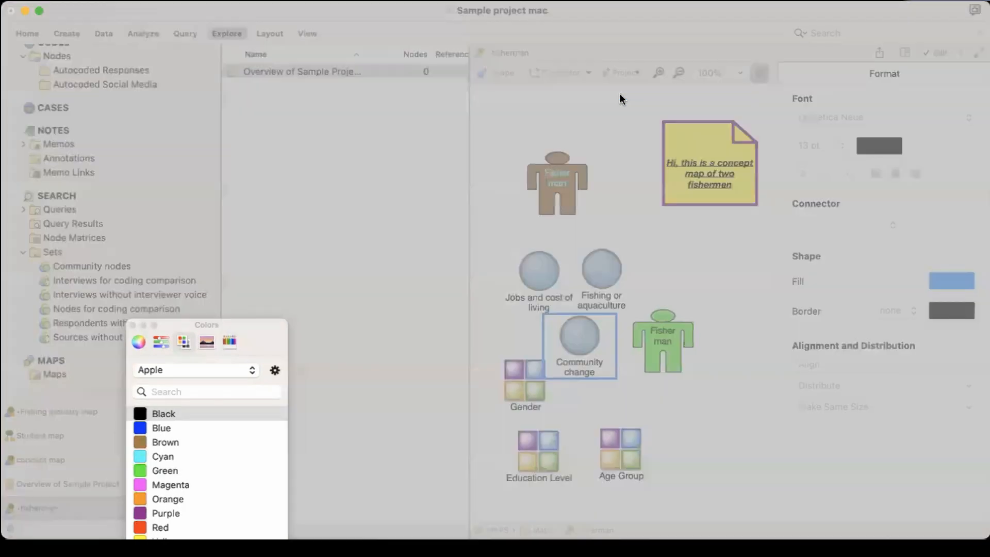
left_click(237, 251)
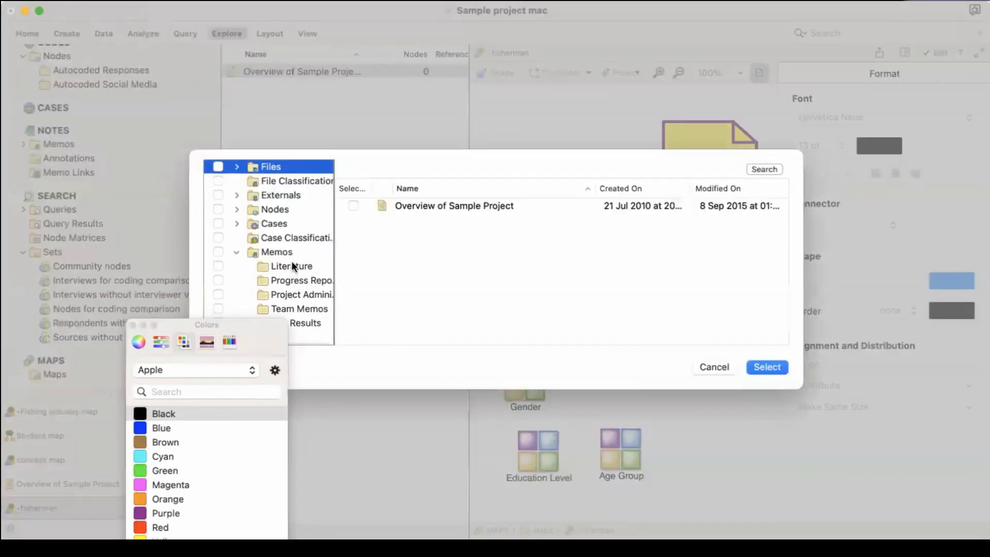
left_click(287, 264)
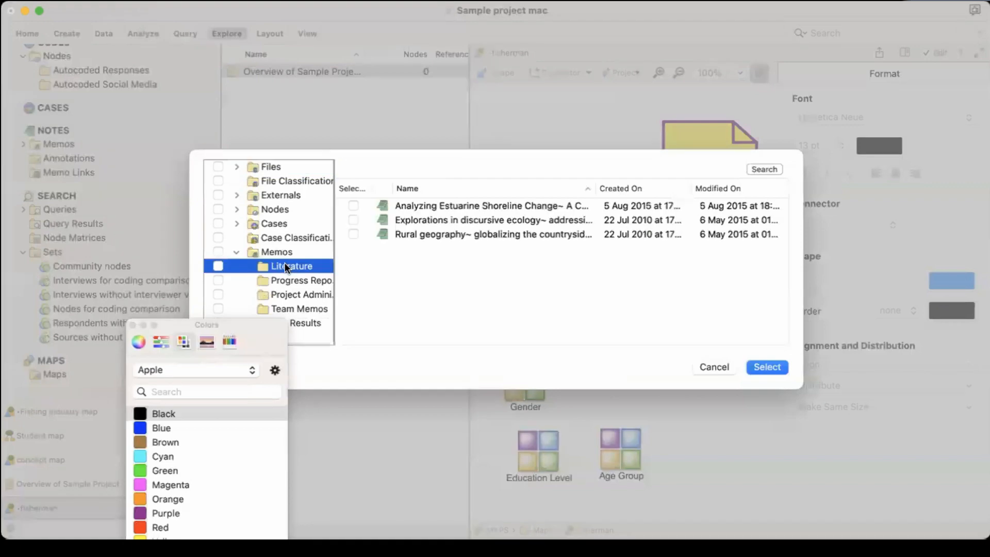
left_click(353, 205)
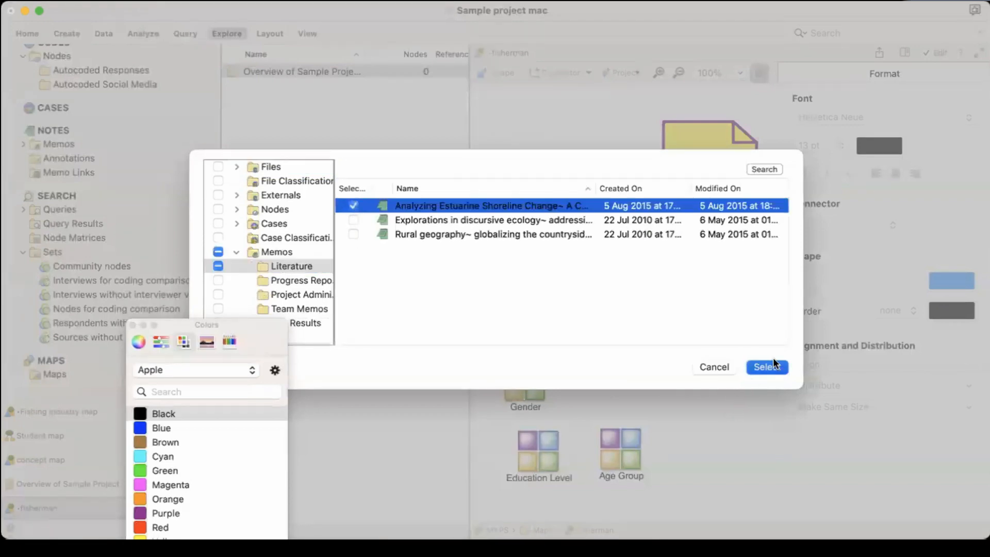
left_click(767, 367)
left_click_drag(665, 322, 719, 413)
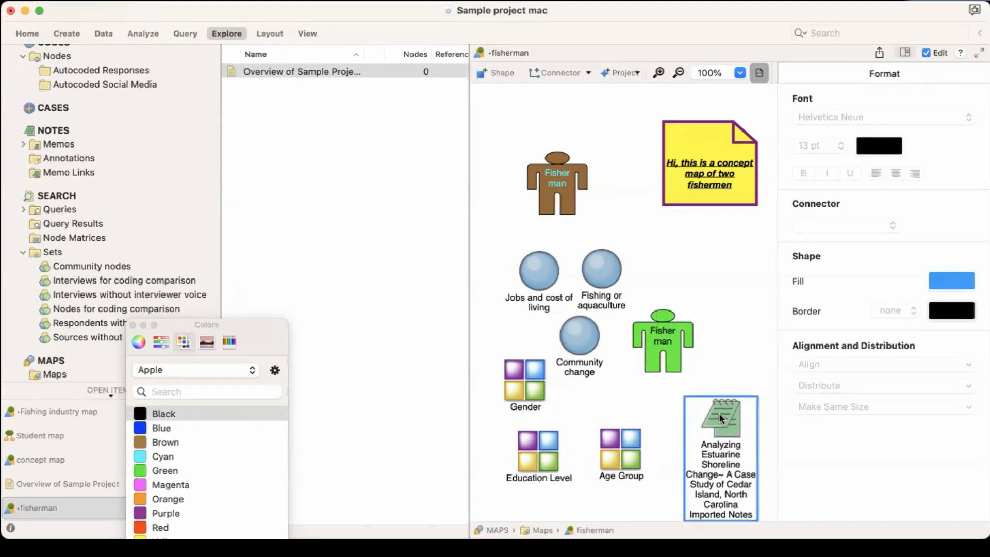
Step: Add the Community nodes set to the map as a project item and place it below the yellow note
left_click(620, 72)
left_click(615, 91)
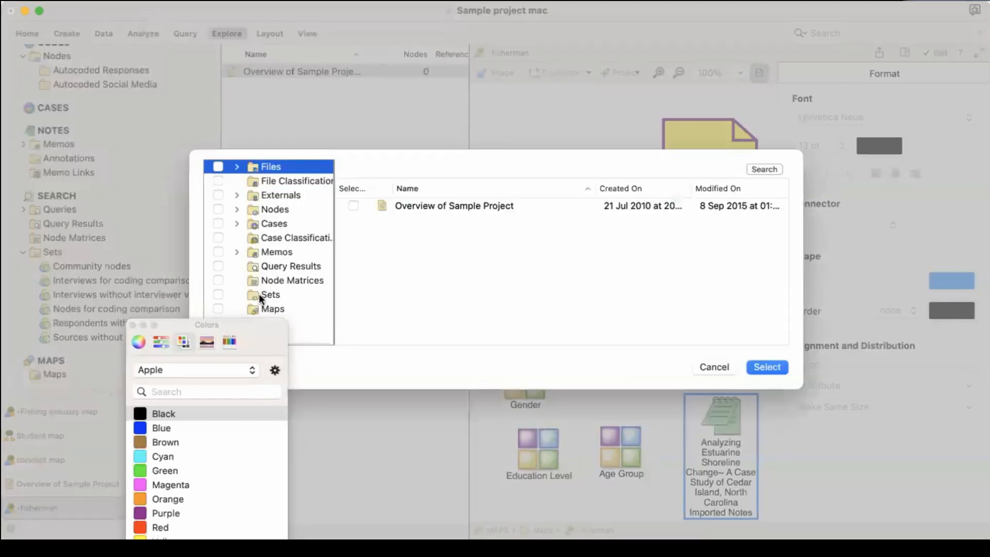
left_click(258, 294)
left_click(219, 295)
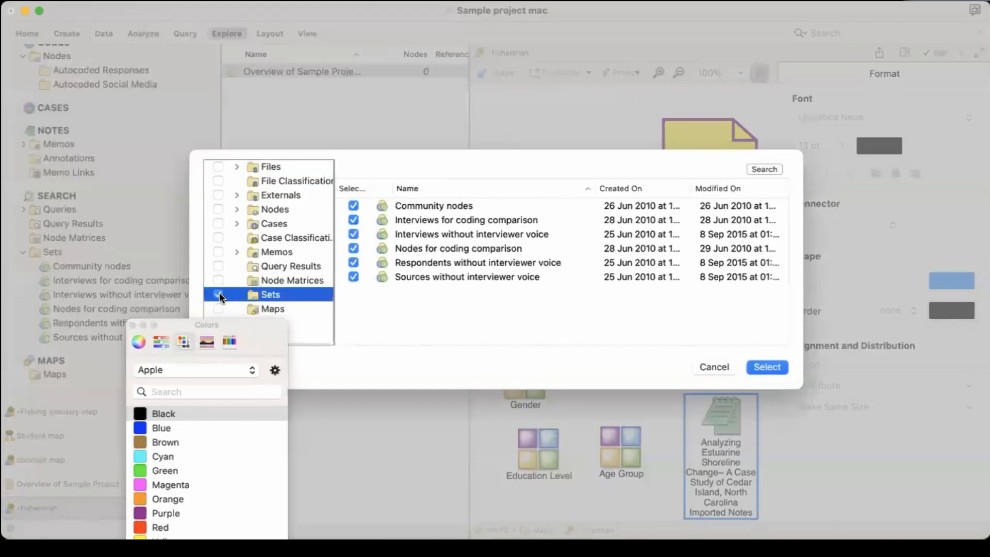
left_click(218, 295)
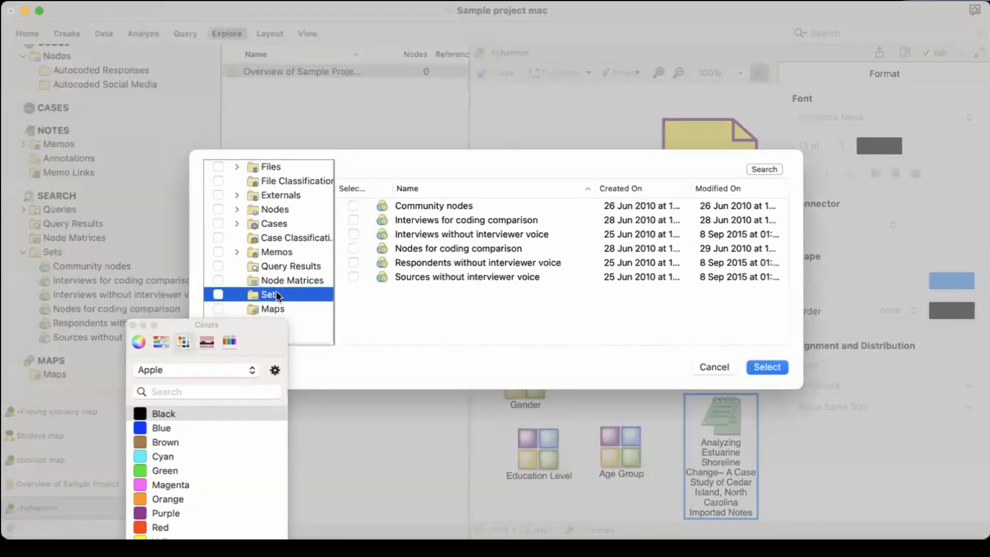
left_click(354, 206)
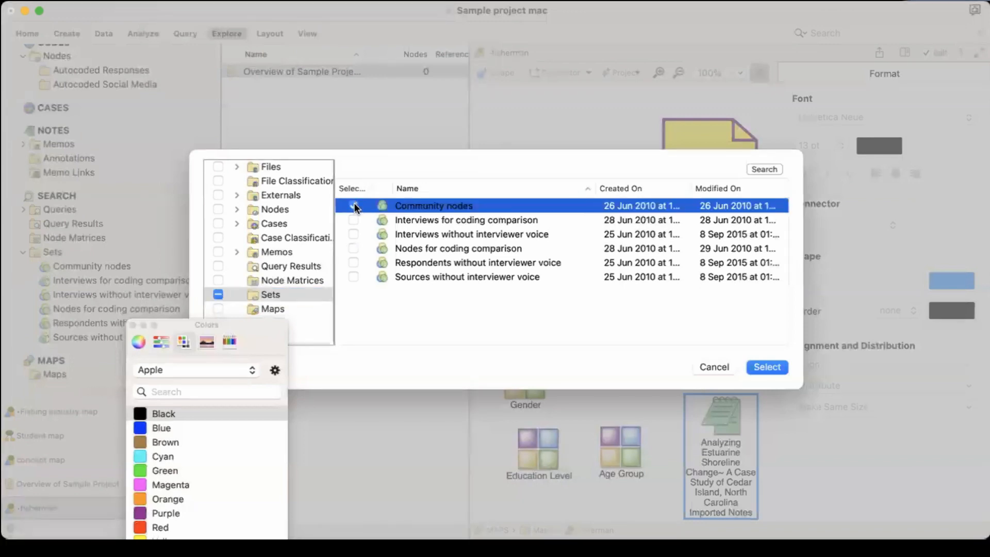
left_click(768, 366)
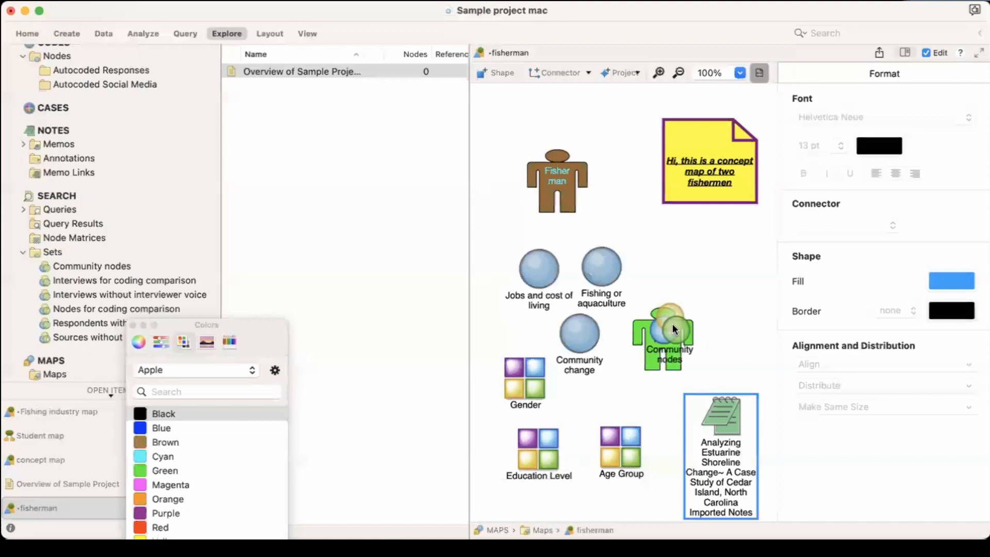
left_click(711, 279)
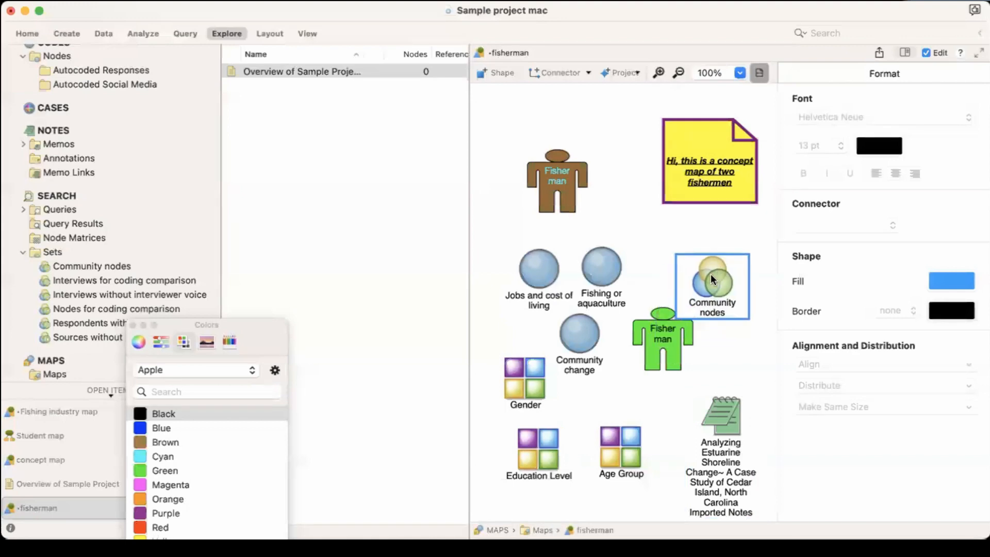
left_click_drag(711, 277, 722, 261)
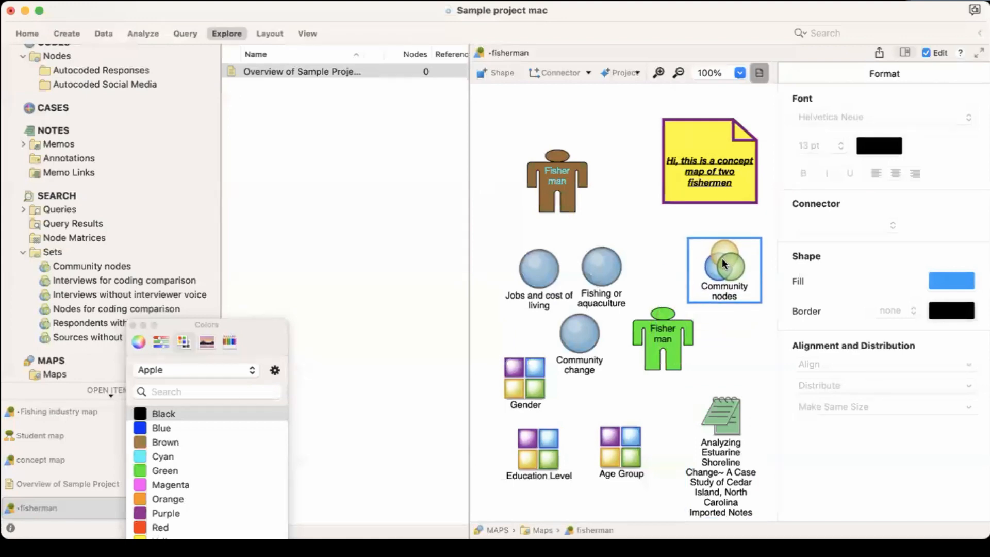
Step: Add the Literature PDF "Analyzing Estuarine Shoreline Change" to the map and place it to the upper left of the brown fisherman
left_click(628, 71)
left_click(624, 89)
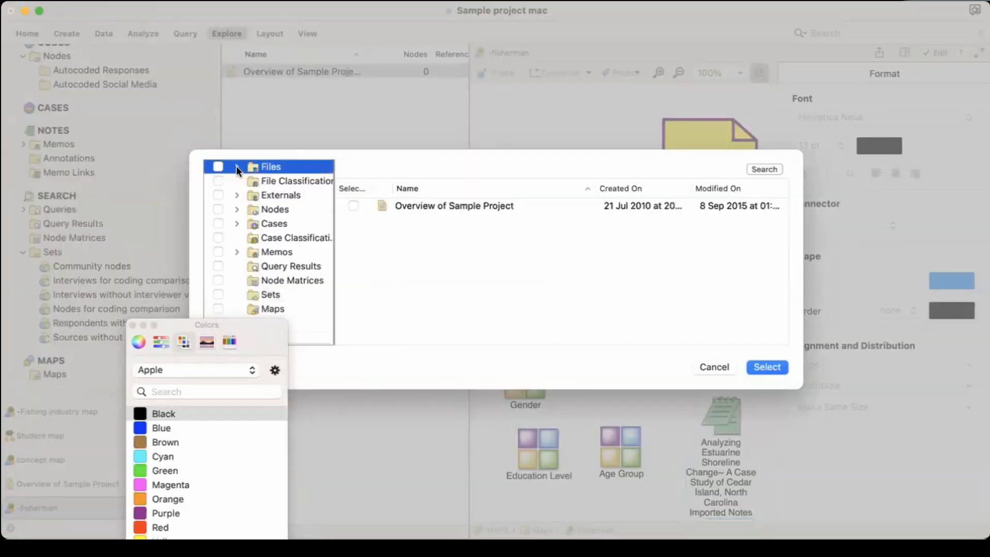
left_click(235, 166)
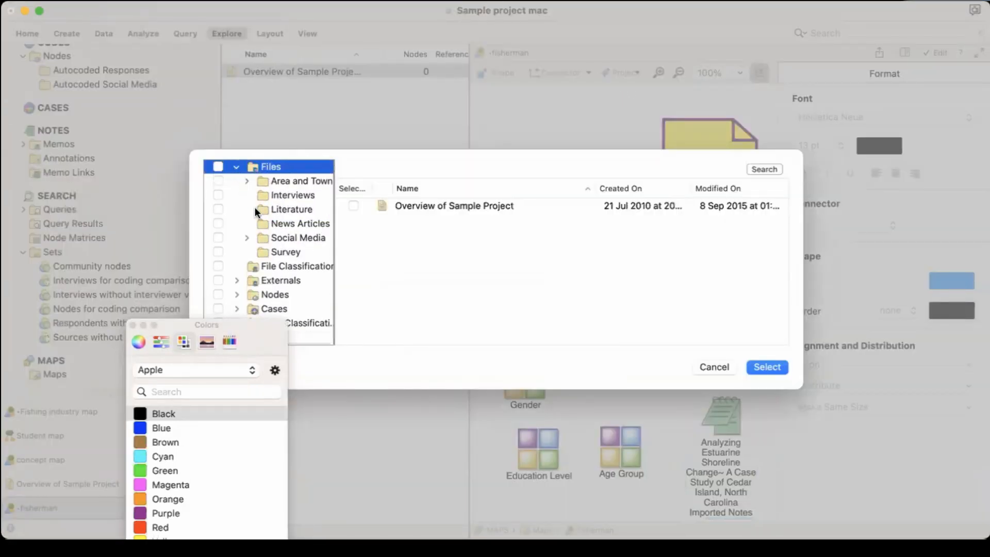
left_click(272, 210)
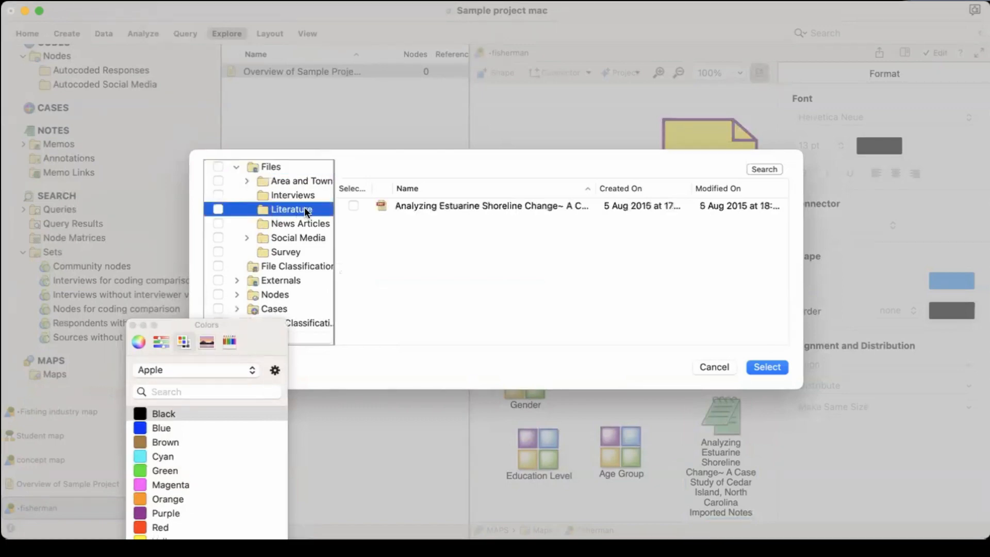
left_click(353, 205)
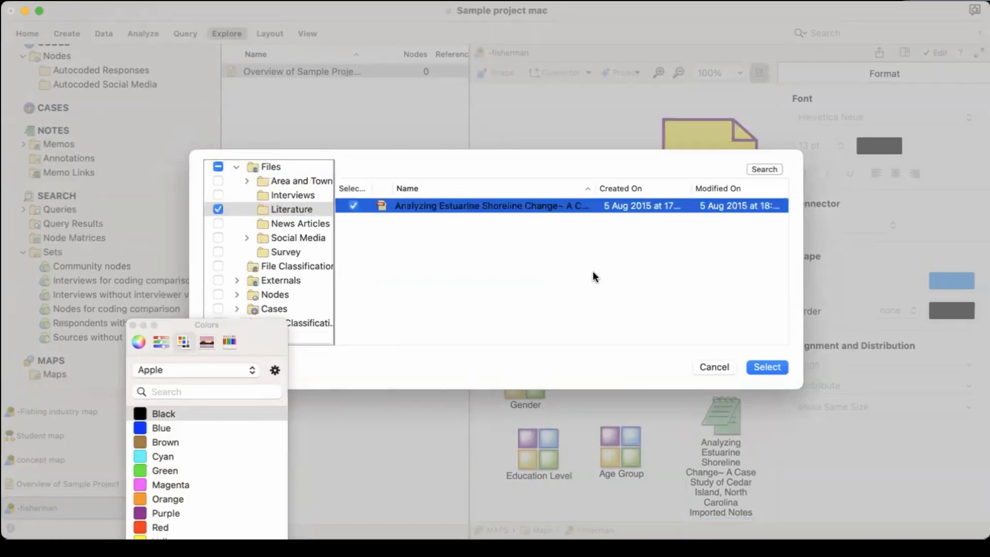
left_click(767, 365)
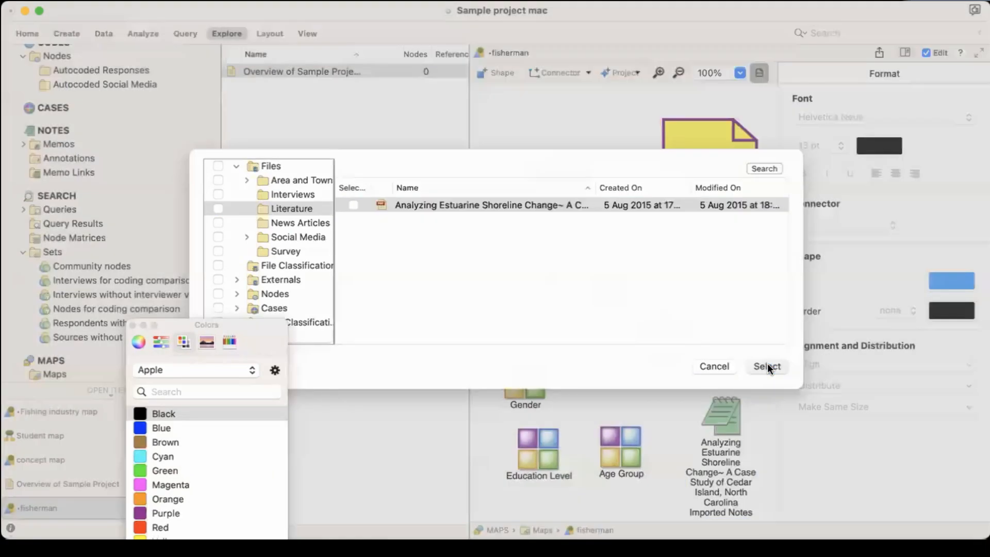
left_click_drag(677, 335, 513, 126)
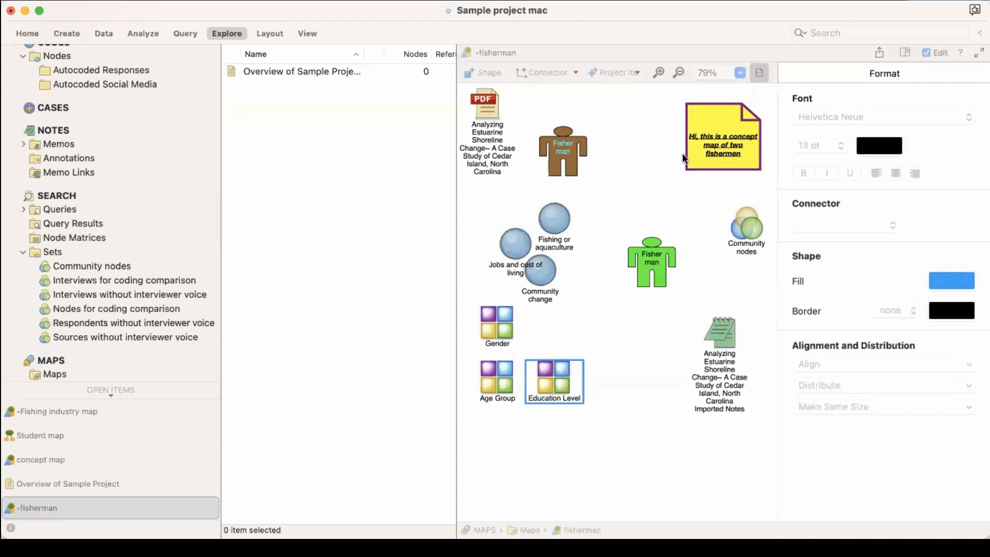
Step: Add the maps "early thoughts on coding" and "Fishing industry map" as project items and place them side by side below the attributes
left_click(613, 73)
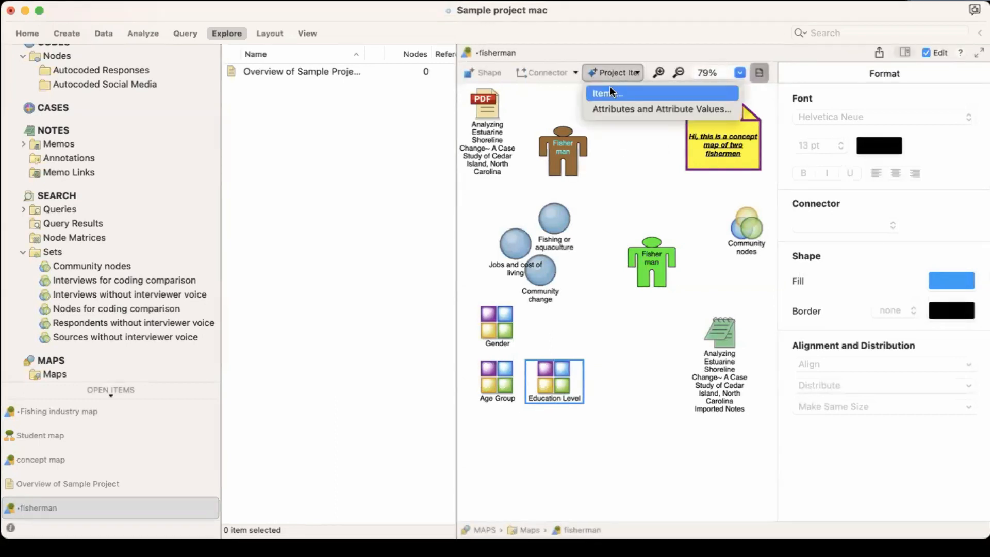
left_click(611, 92)
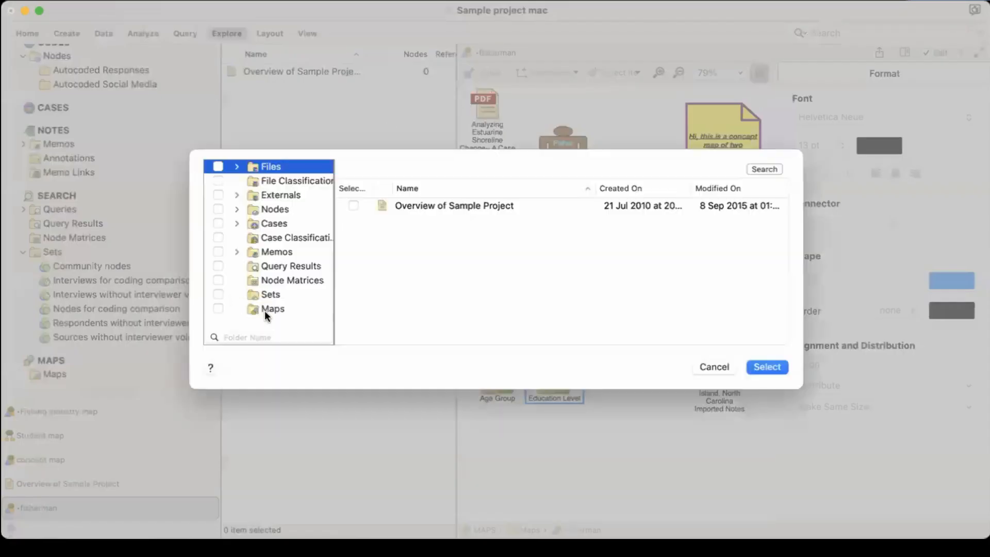
left_click(263, 308)
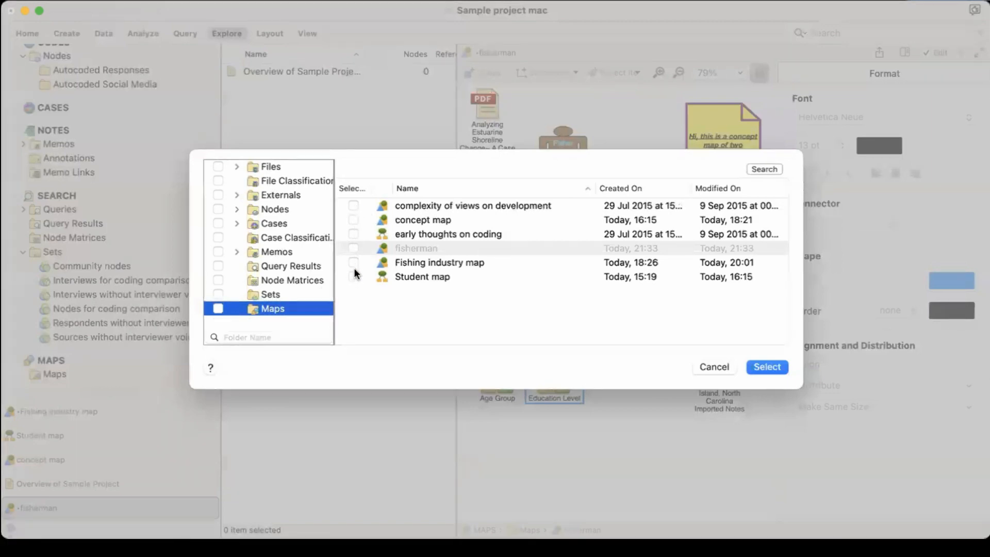
left_click(353, 234)
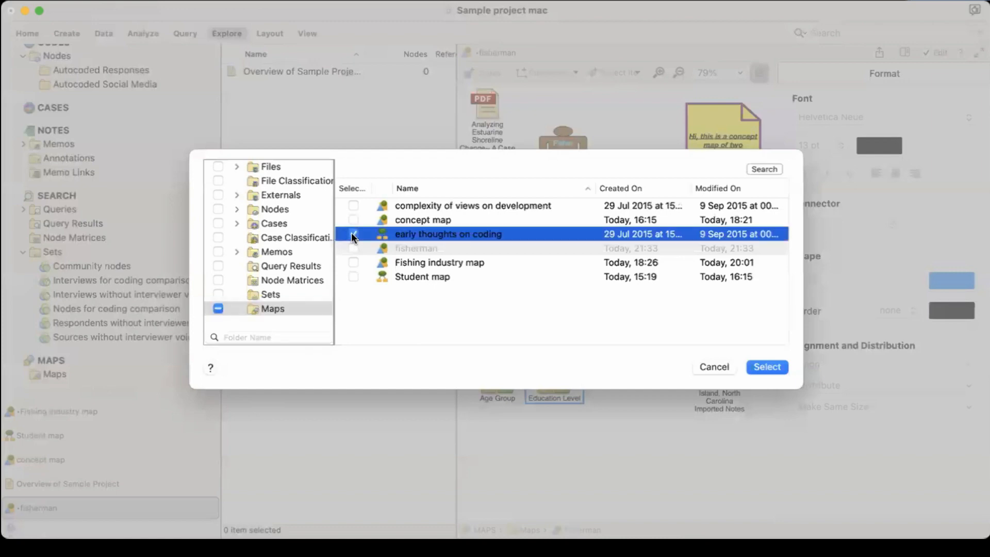
left_click(354, 263)
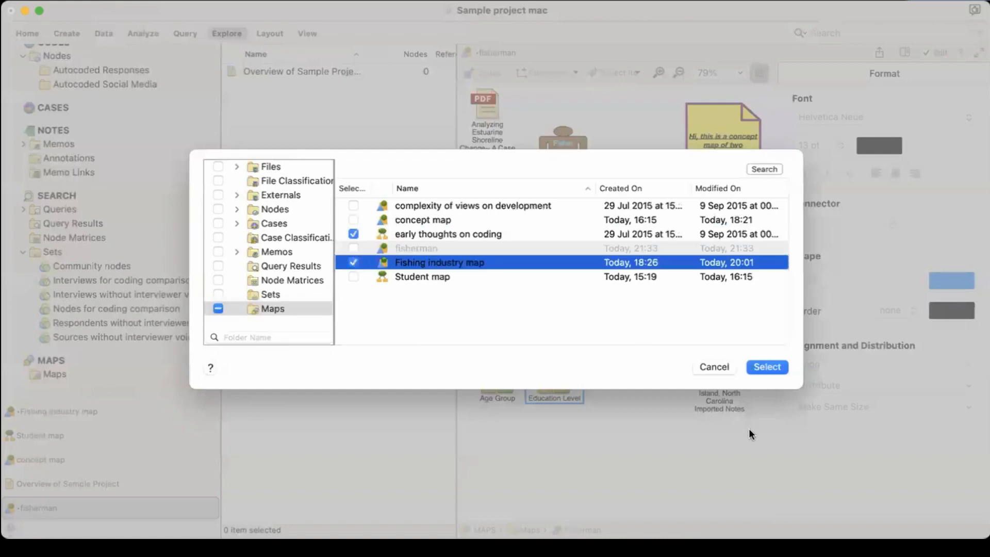
left_click(768, 368)
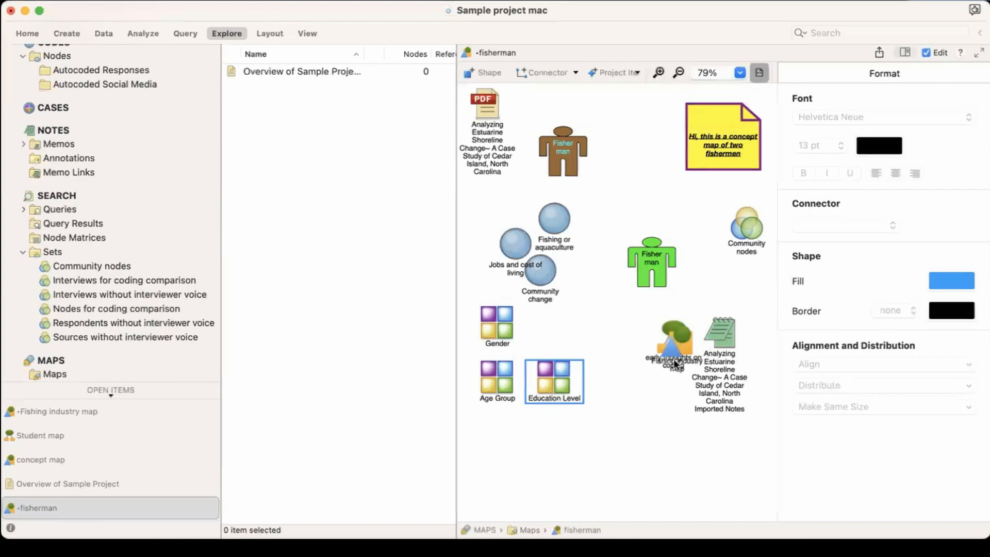
left_click_drag(675, 365, 618, 477)
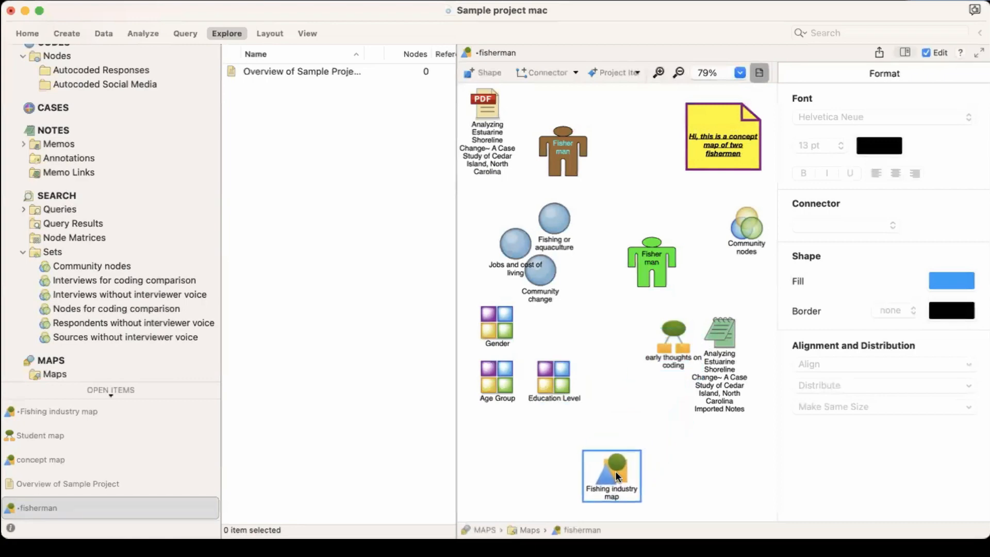
left_click_drag(672, 335, 507, 460)
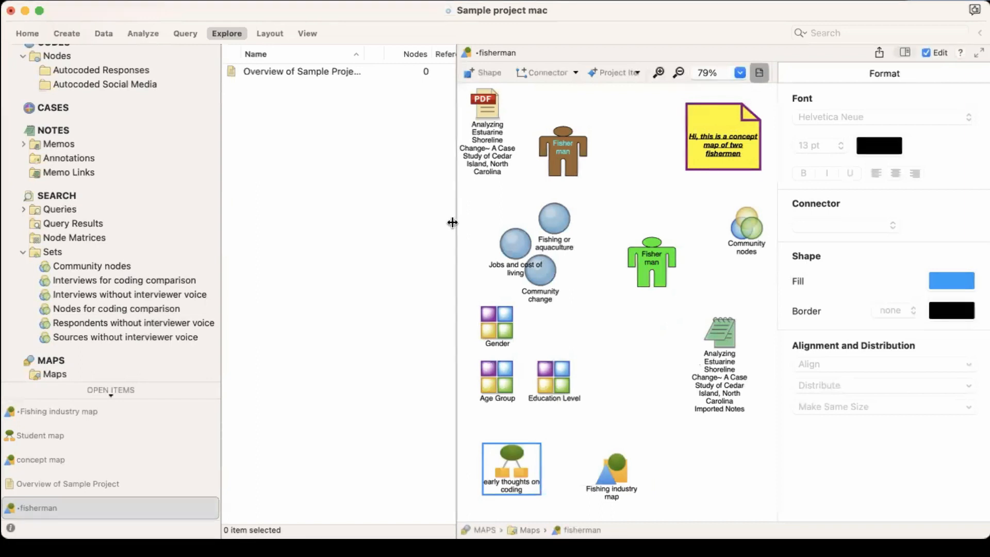
Step: Widen the map's work area, add the node matrix "Water quality attitudes by community", and place it to the lower right of the memo
left_click_drag(456, 226, 293, 245)
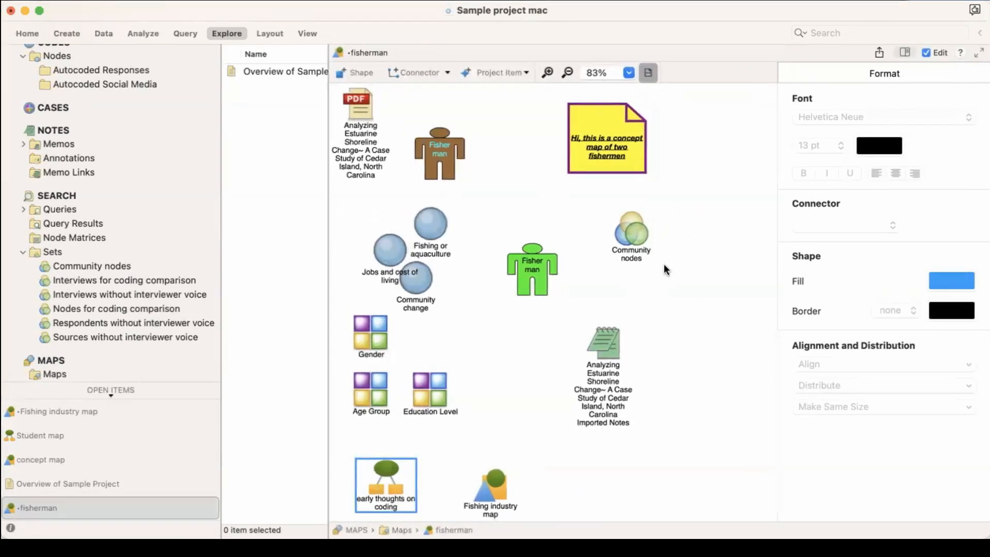
left_click(487, 70)
left_click(481, 92)
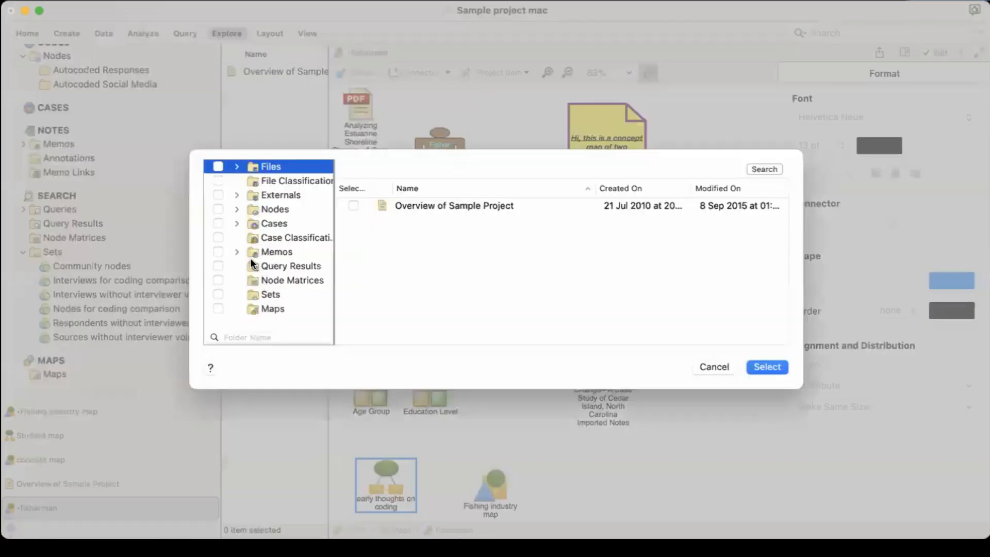
left_click(266, 279)
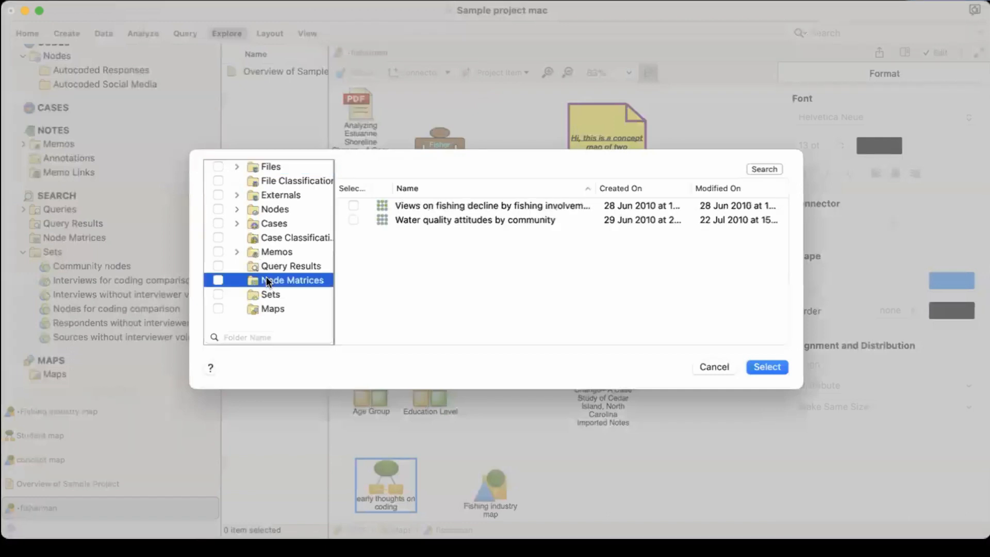
left_click(354, 219)
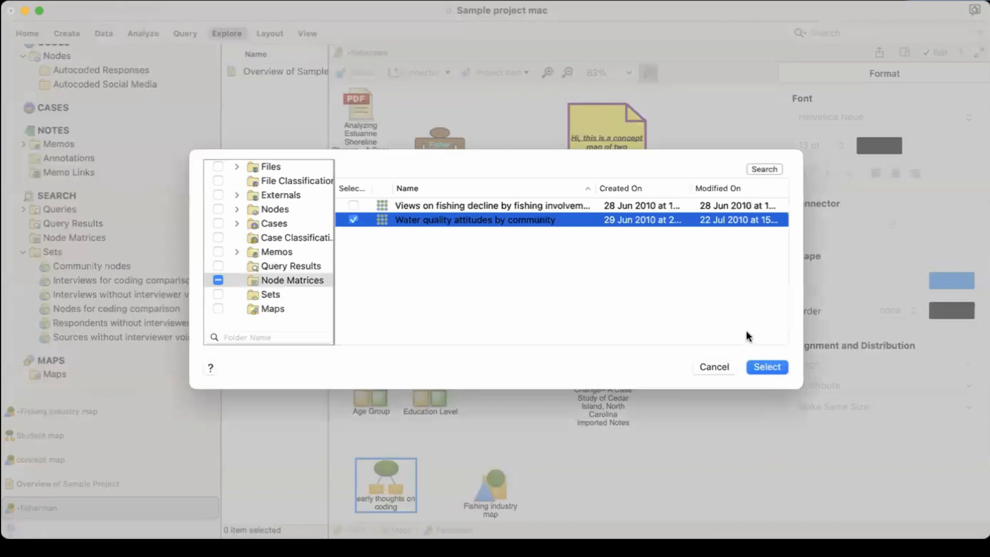
left_click(766, 368)
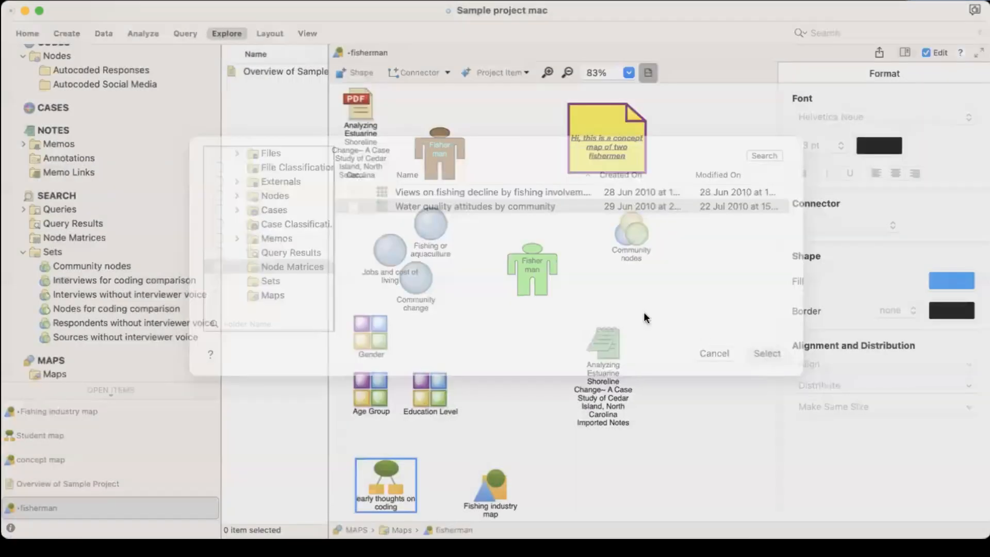
left_click_drag(632, 349, 707, 442)
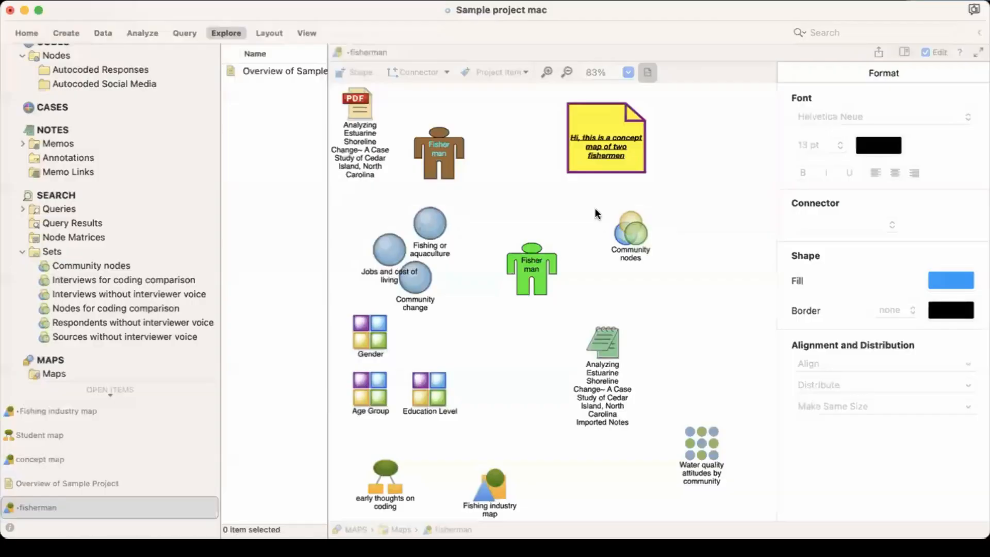
Step: Add the fifth file in the Interviews folder to the map and place it to the lower right of the Community nodes set
left_click(493, 71)
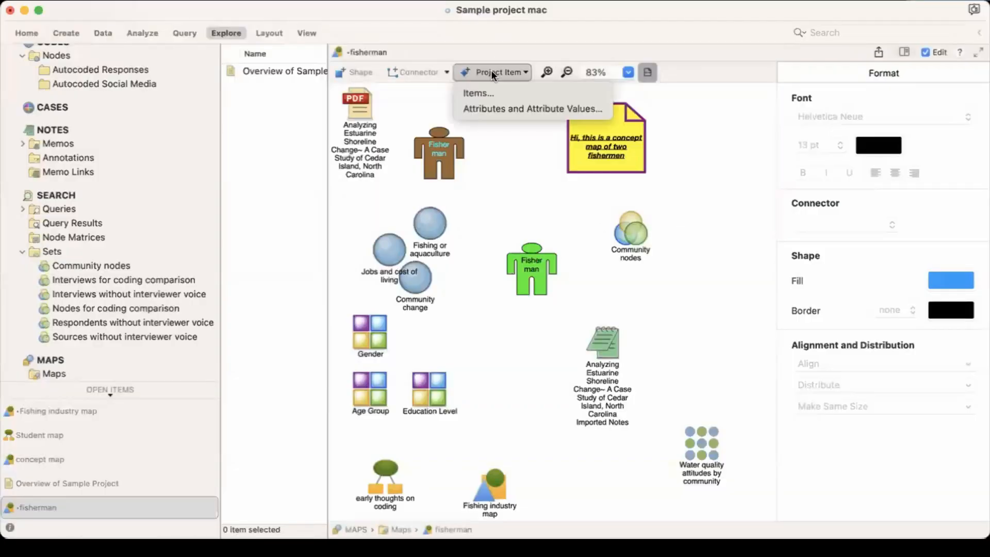
left_click(479, 94)
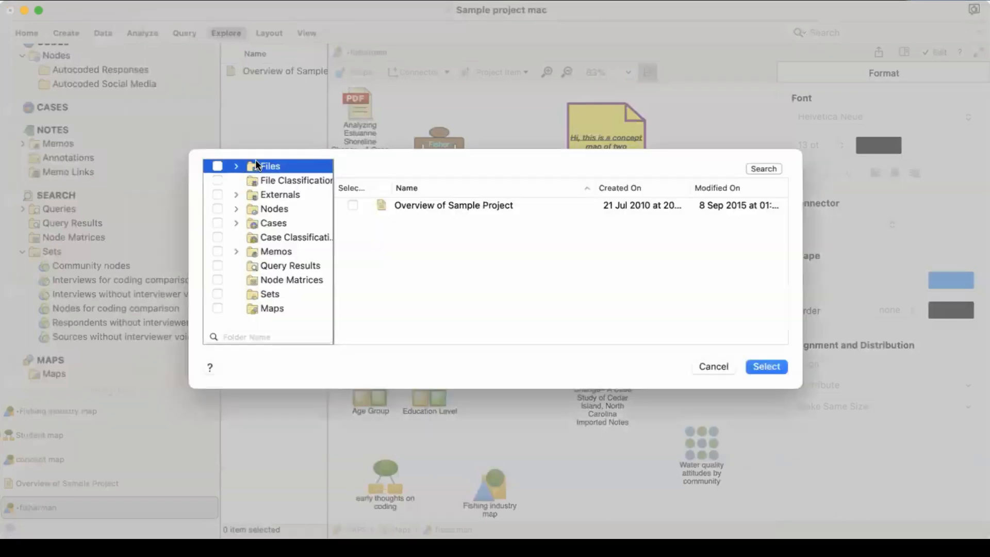
left_click(236, 166)
left_click(276, 196)
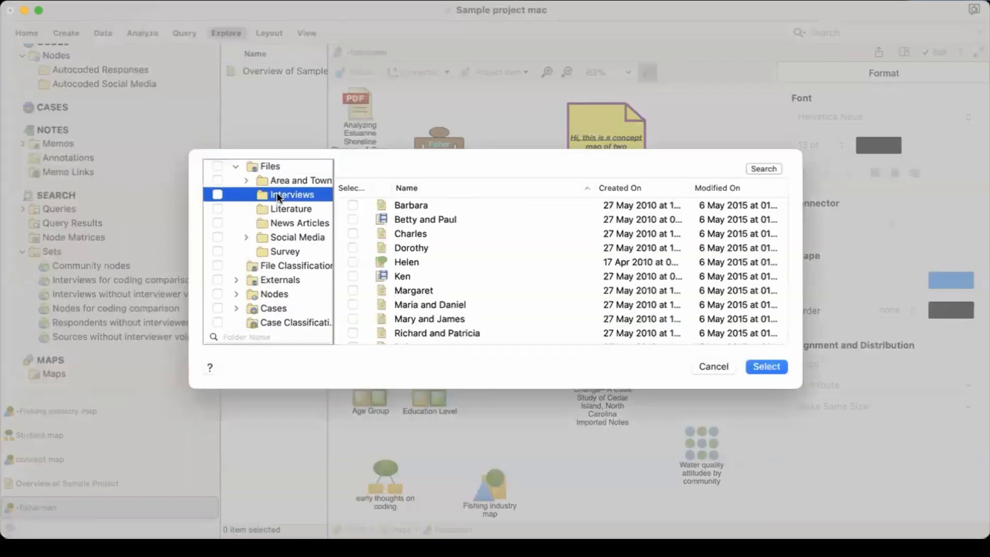
left_click(356, 263)
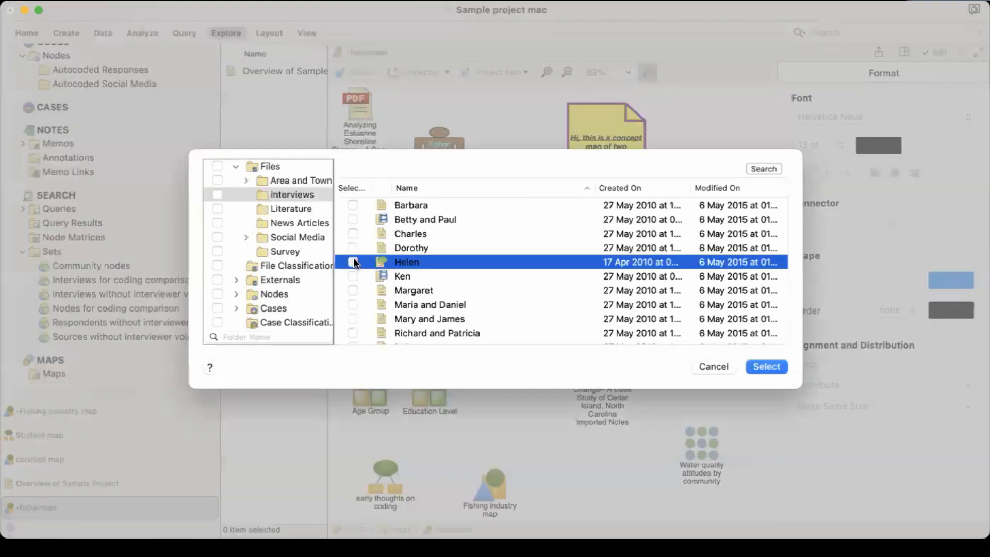
left_click(774, 365)
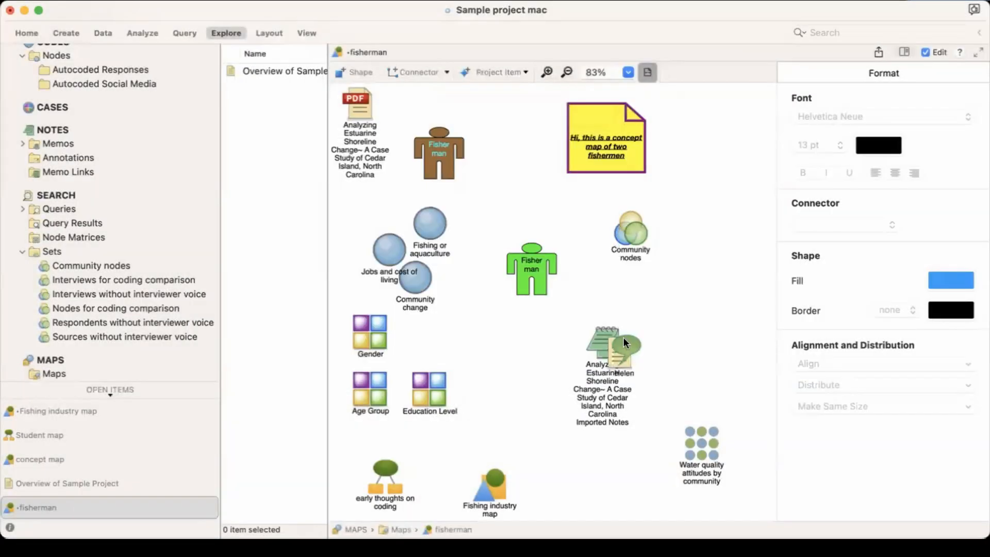
left_click_drag(624, 350, 717, 292)
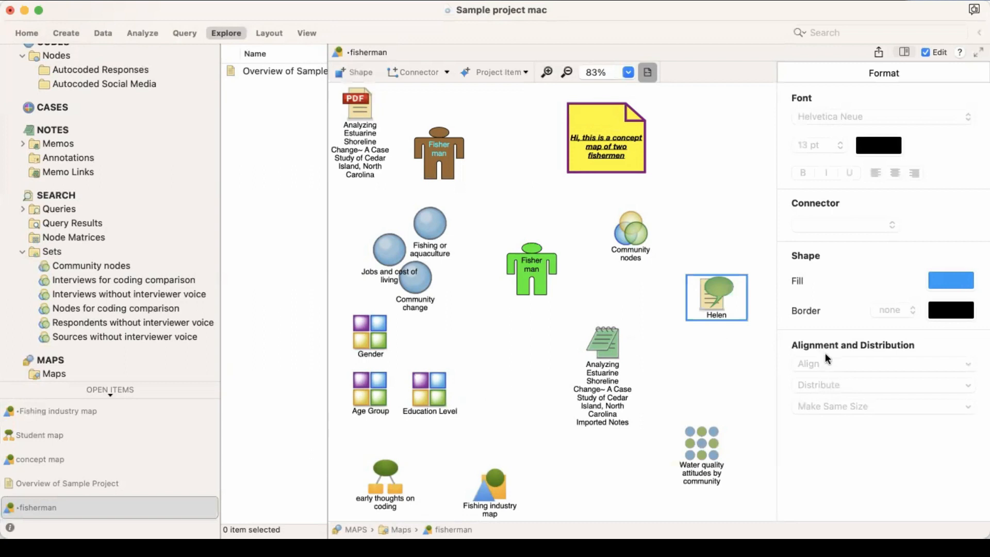
Step: Align the Community nodes set with the imported notes memo along their left edges
left_click(608, 360)
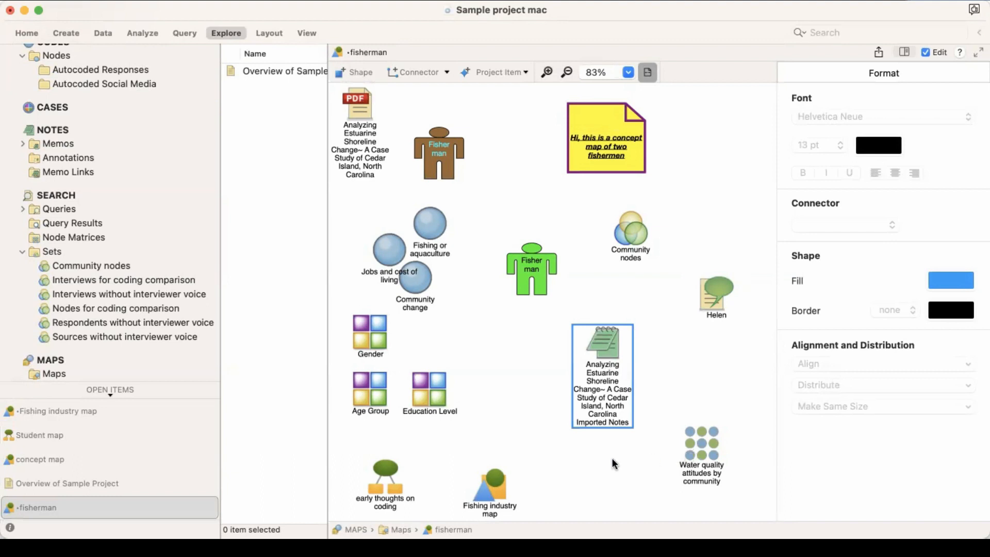
left_click(630, 237, "shift")
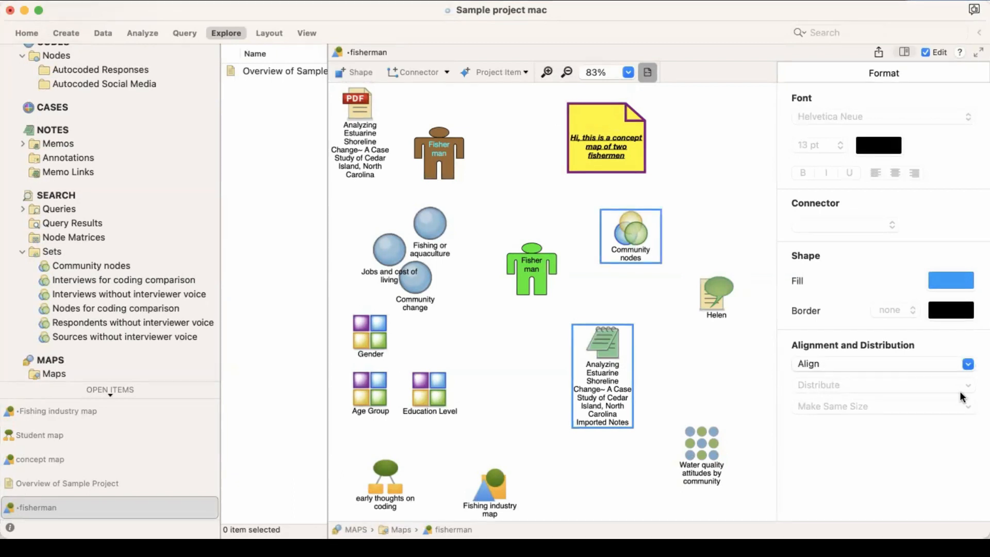
left_click(951, 369)
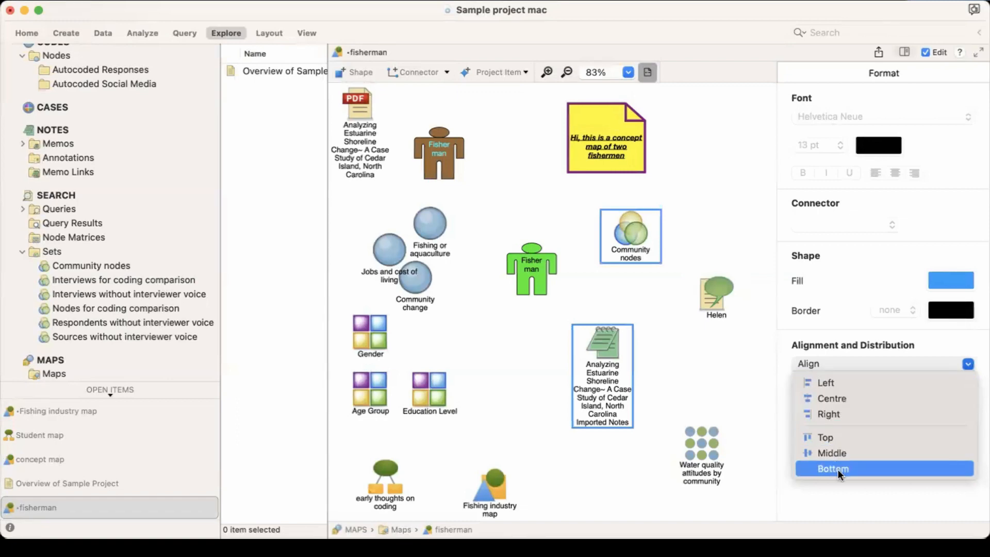
left_click(837, 385)
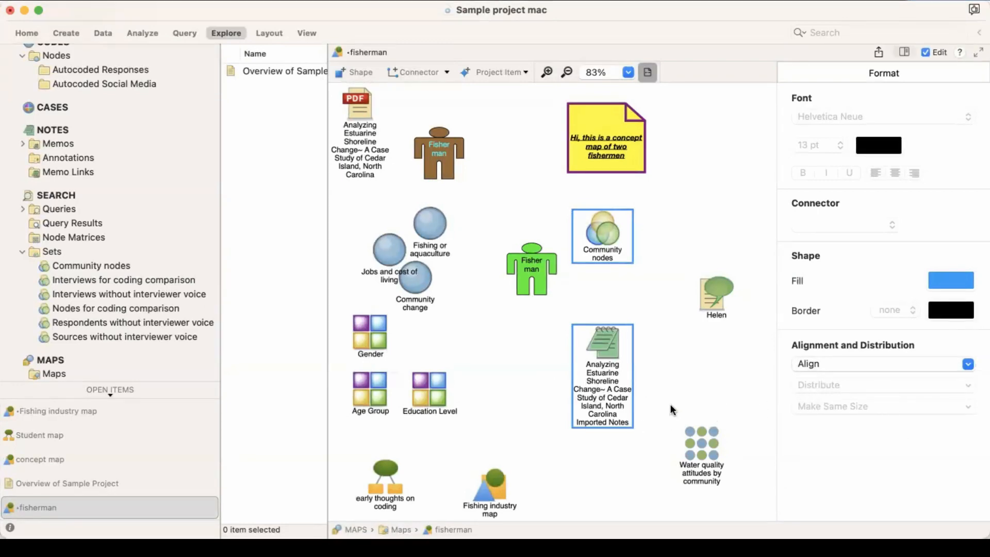
left_click(695, 375)
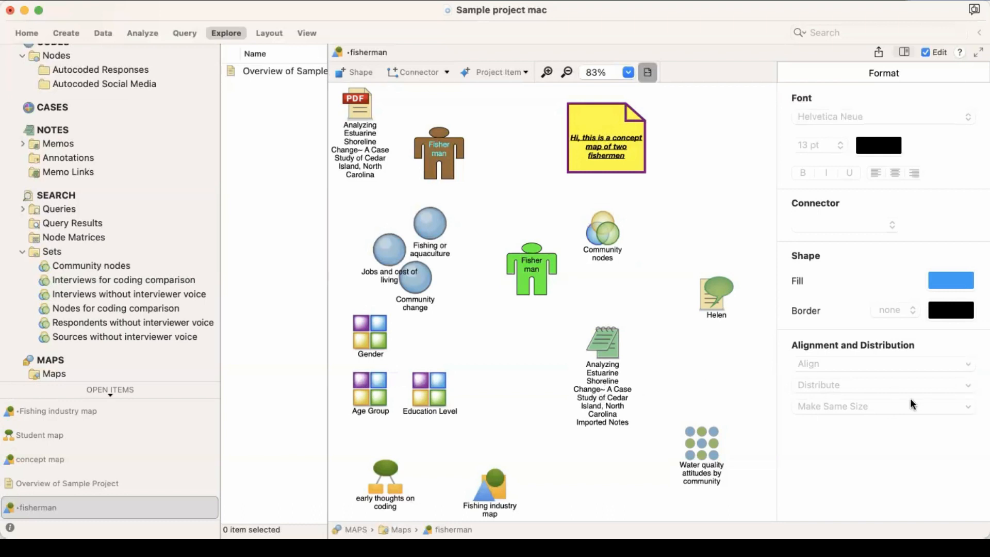
Step: Examine the distribution options with the memo, Education Level and Age Group selected, and check their availability for the three blue nodes
left_click(611, 368)
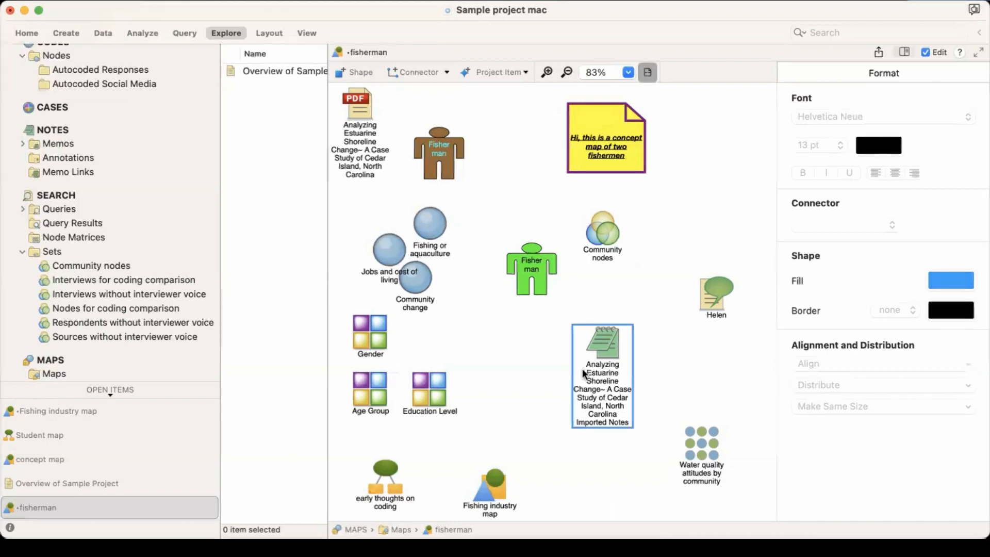
left_click(431, 405, "shift")
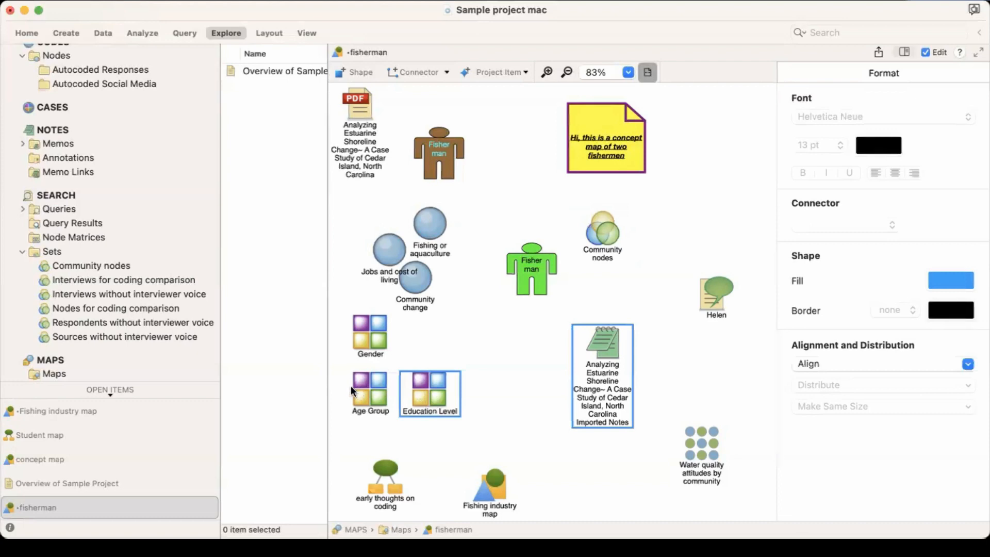
left_click(364, 391, "shift")
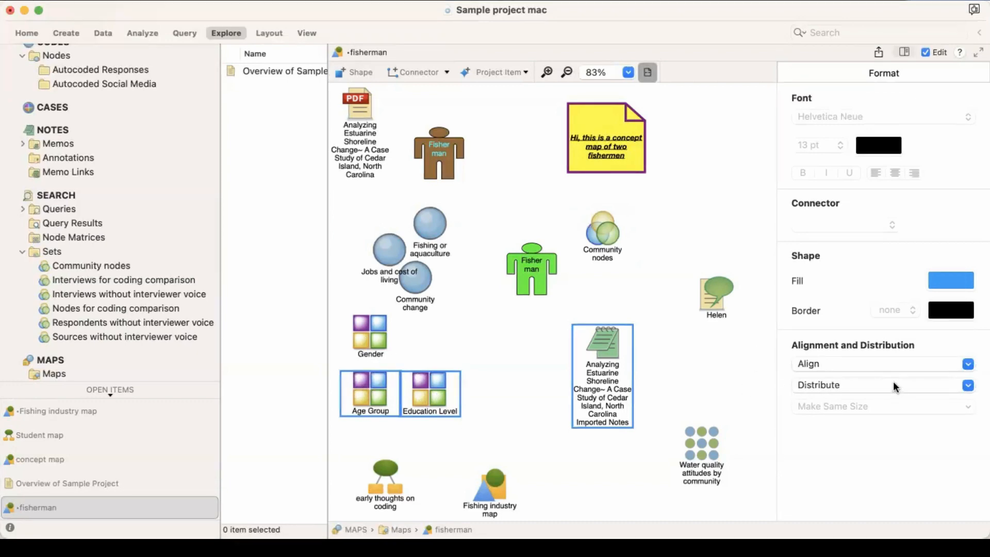
left_click(913, 385)
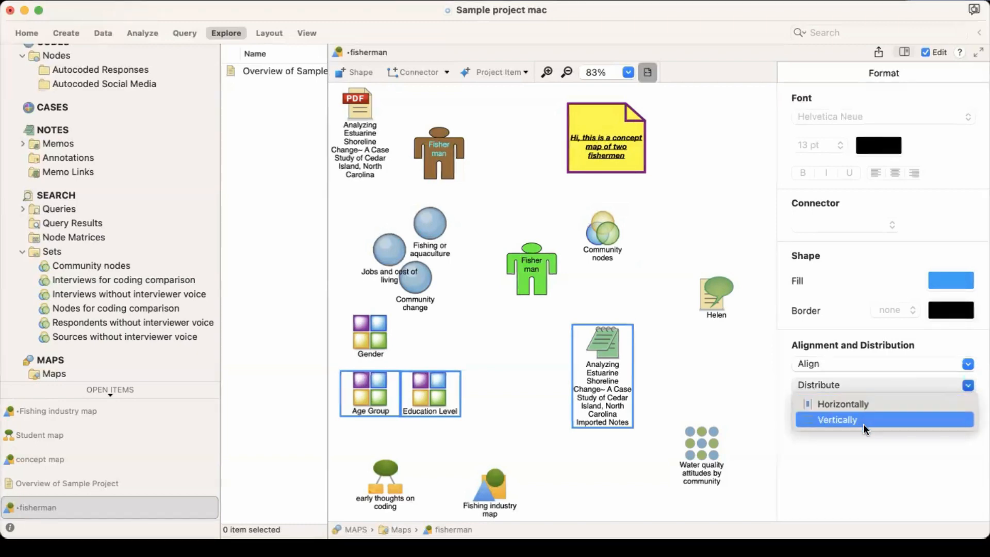
left_click(699, 371)
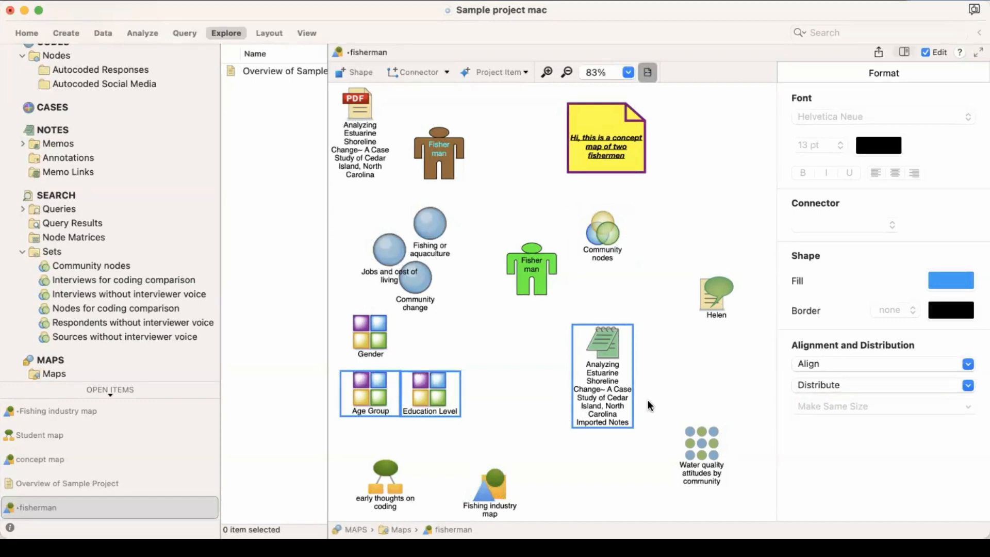
left_click(681, 398)
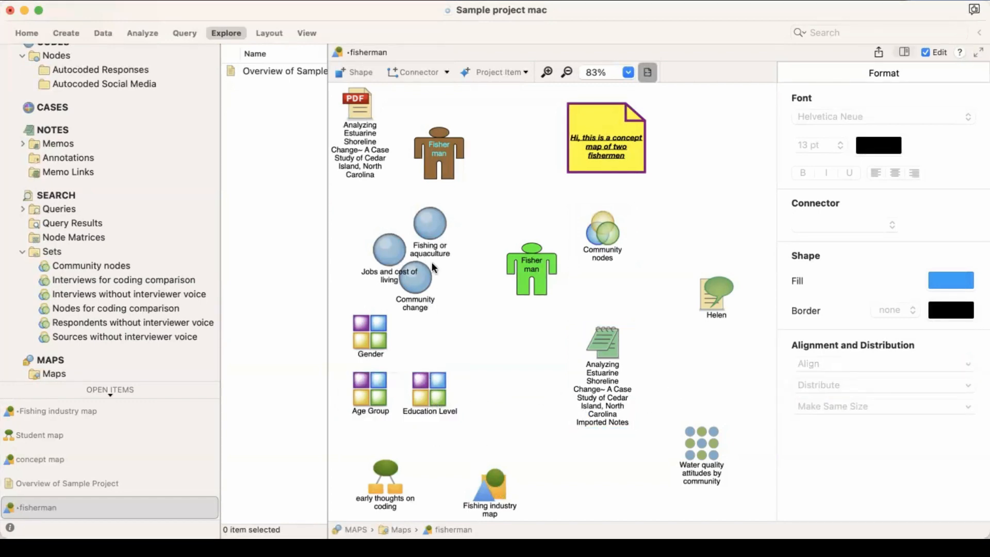
left_click(432, 229)
left_click(400, 248, "shift")
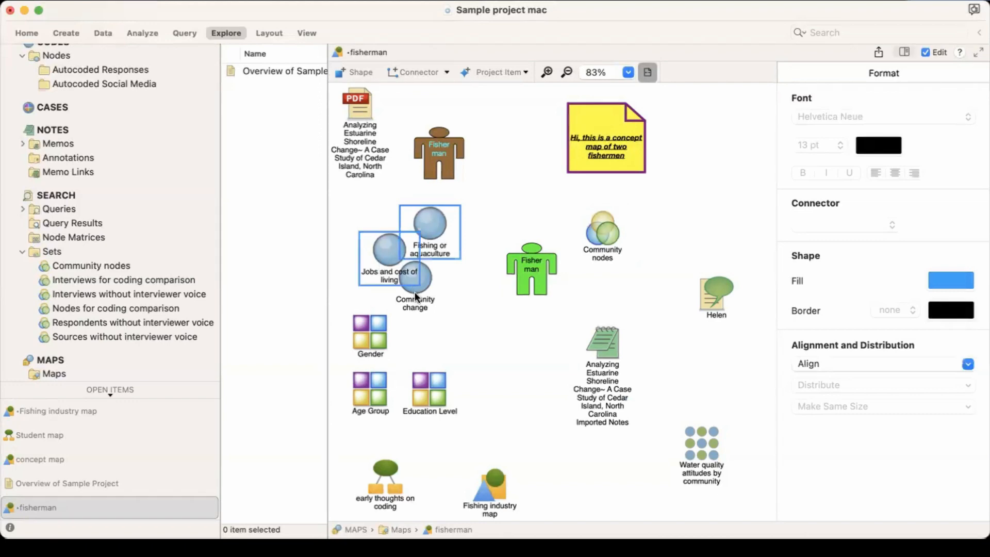
left_click(430, 296, "shift")
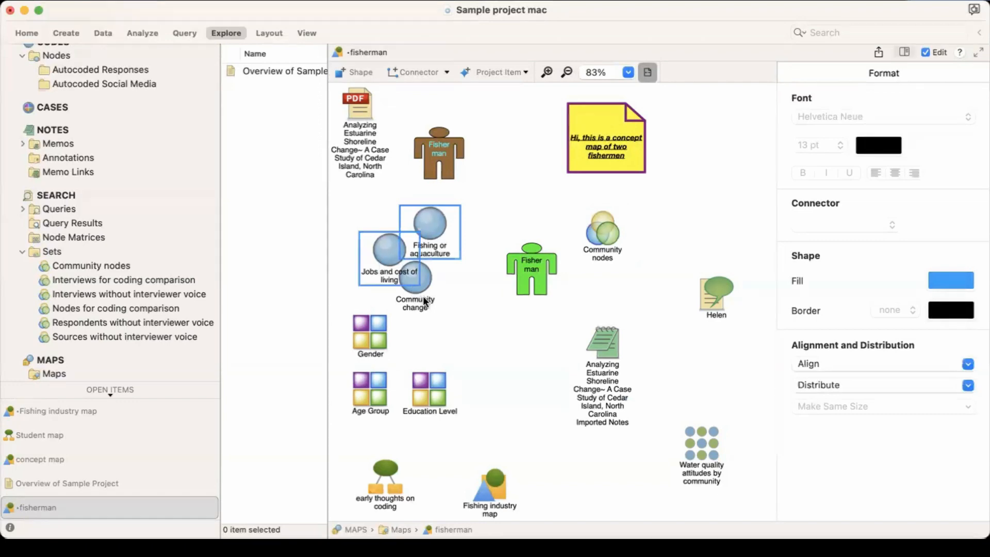
left_click(491, 319)
Step: Make the brown and green fisherman shapes the same size in both width and height
left_click(444, 169)
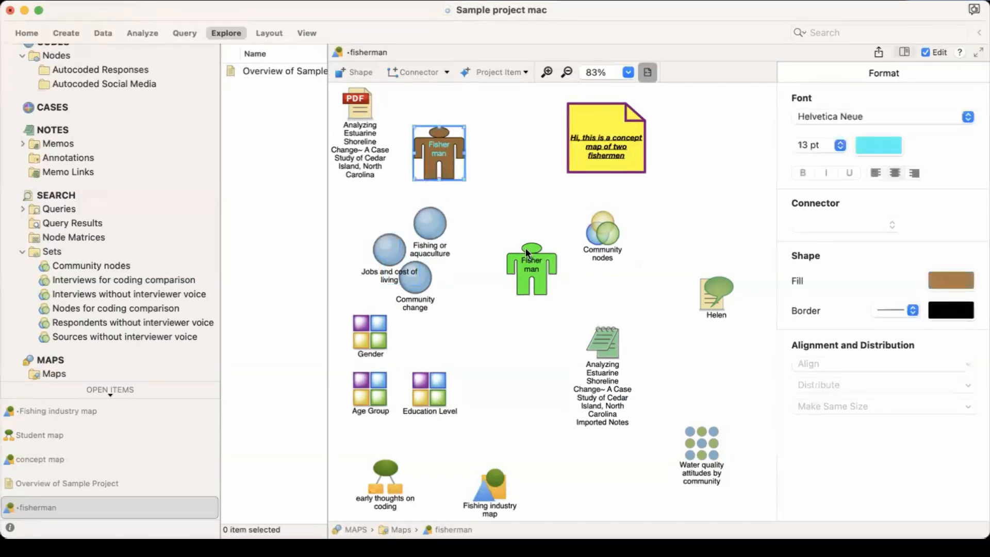
left_click(540, 279, "shift")
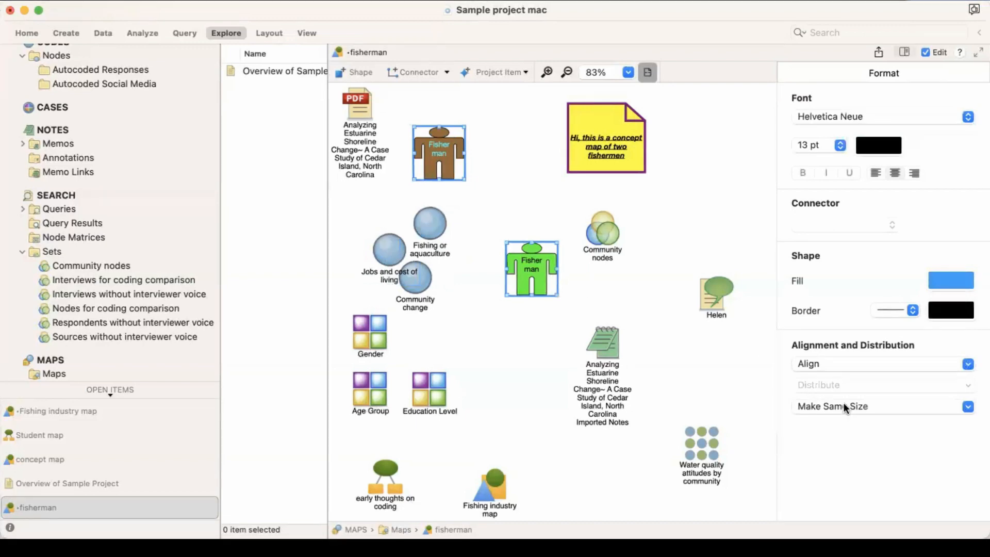
left_click(899, 406)
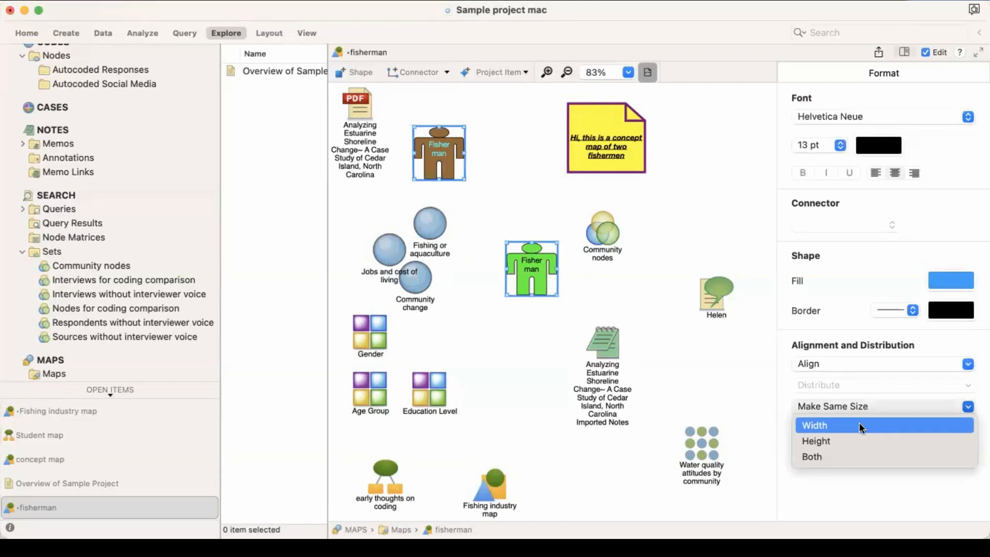
left_click(821, 458)
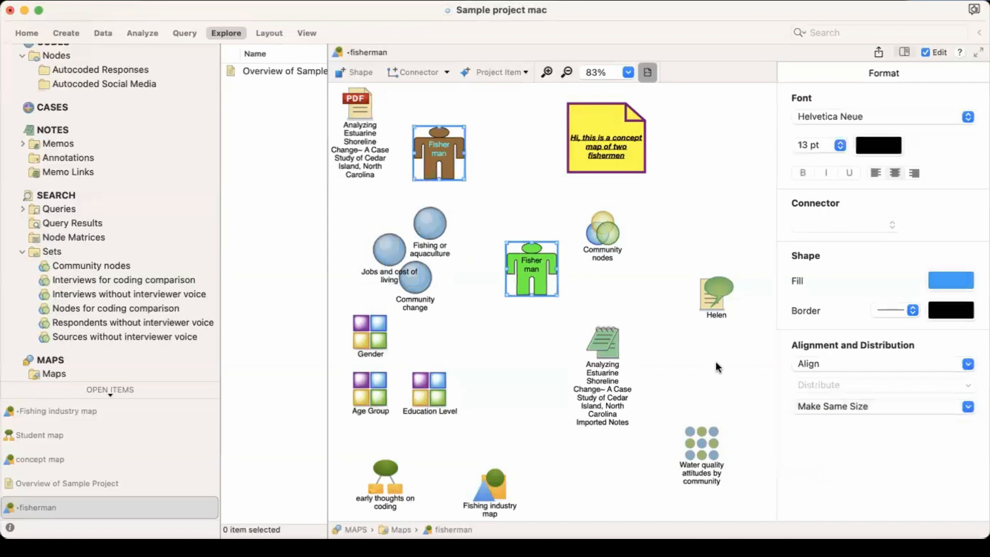
left_click(706, 375)
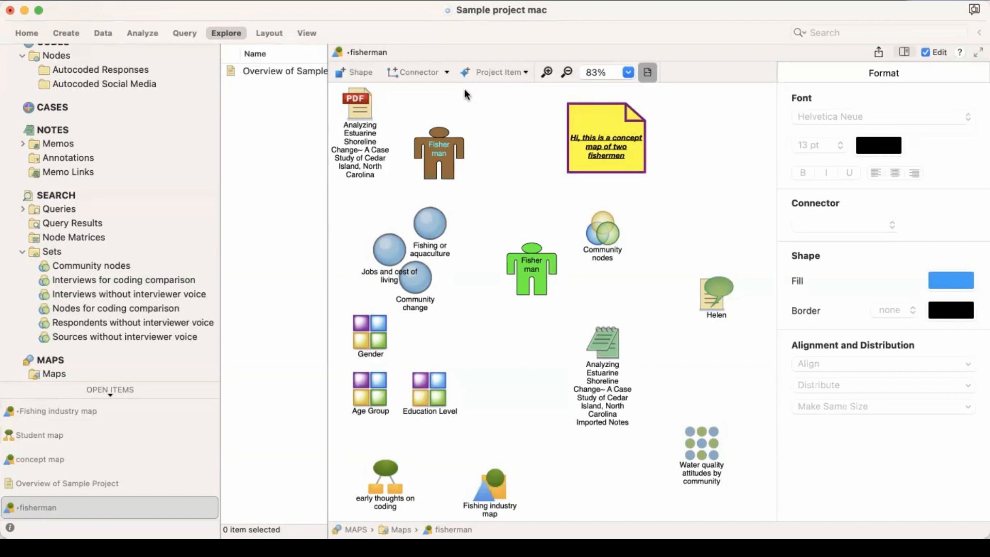
Step: Connect the brown fisherman to the green fisherman with a One Way connector, and move the green fisherman down beside the memo
left_click(418, 79)
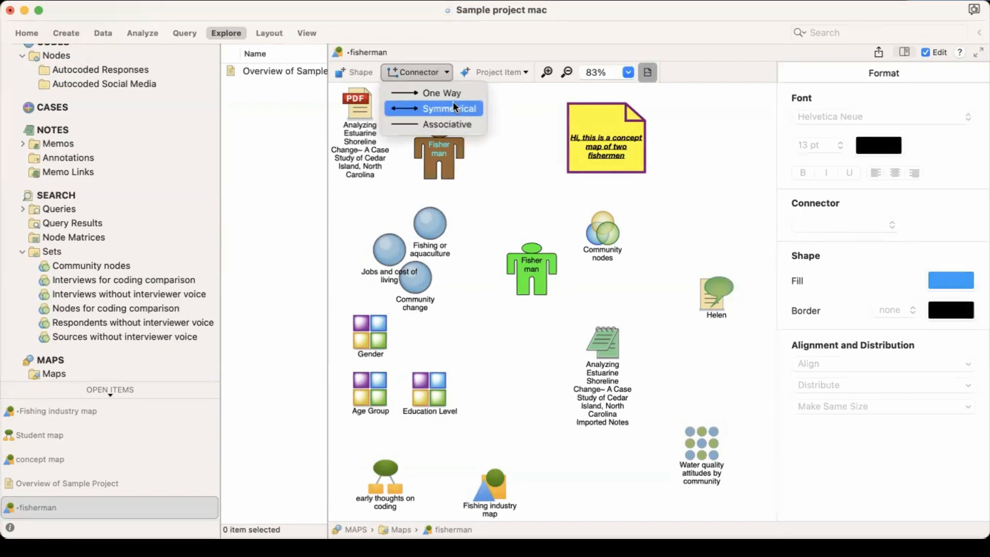
left_click(426, 94)
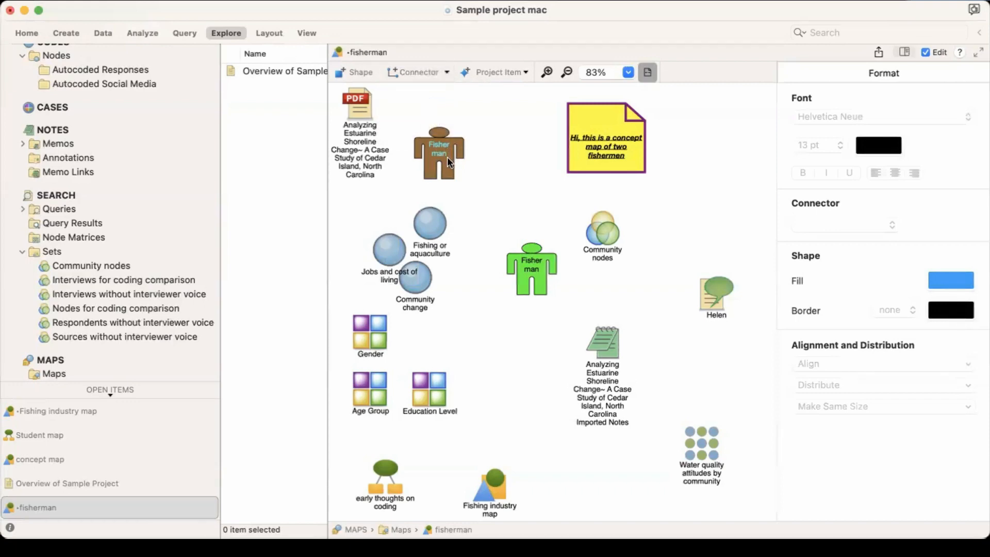
left_click_drag(451, 169, 496, 214)
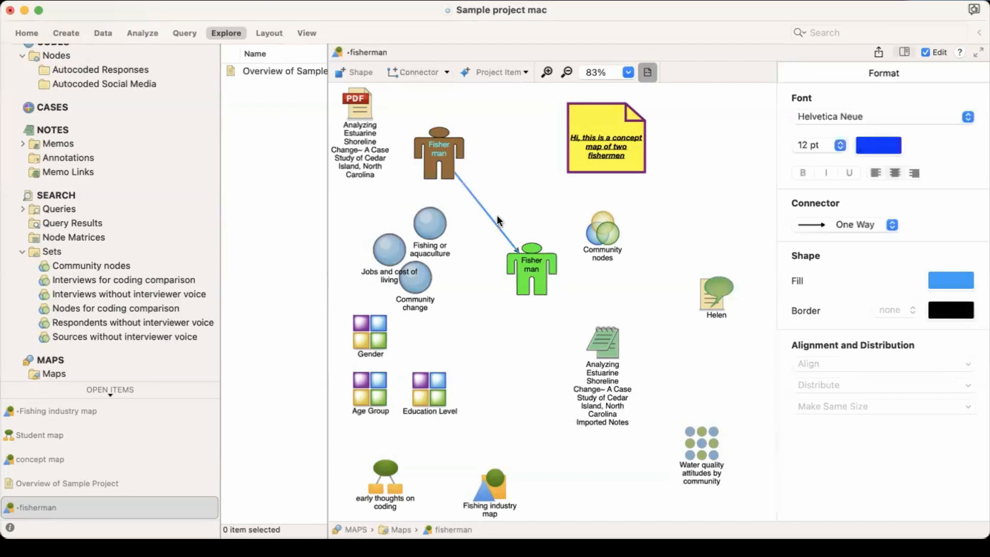
left_click_drag(525, 271, 524, 328)
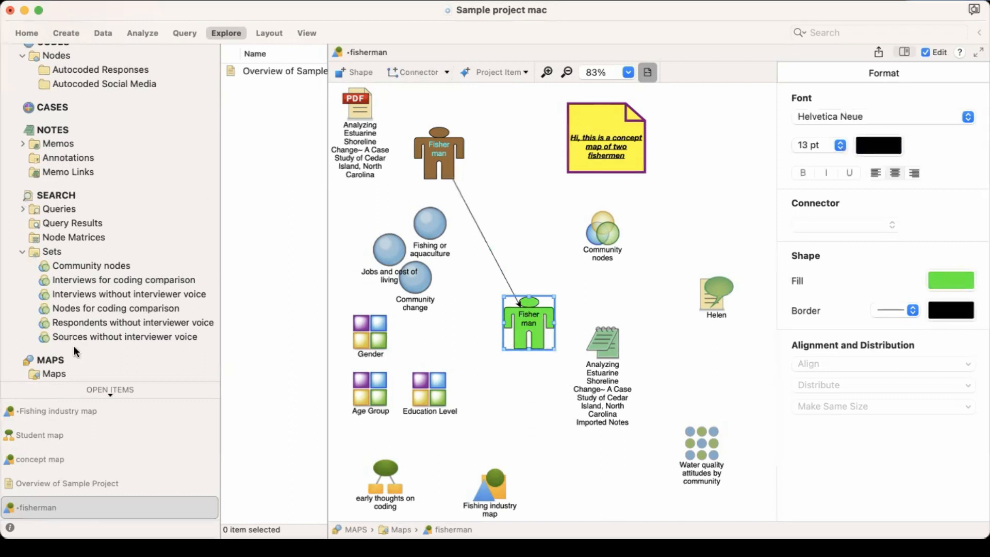
Step: Locate the fisherman map in the Maps folder and close all open items
left_click(51, 372)
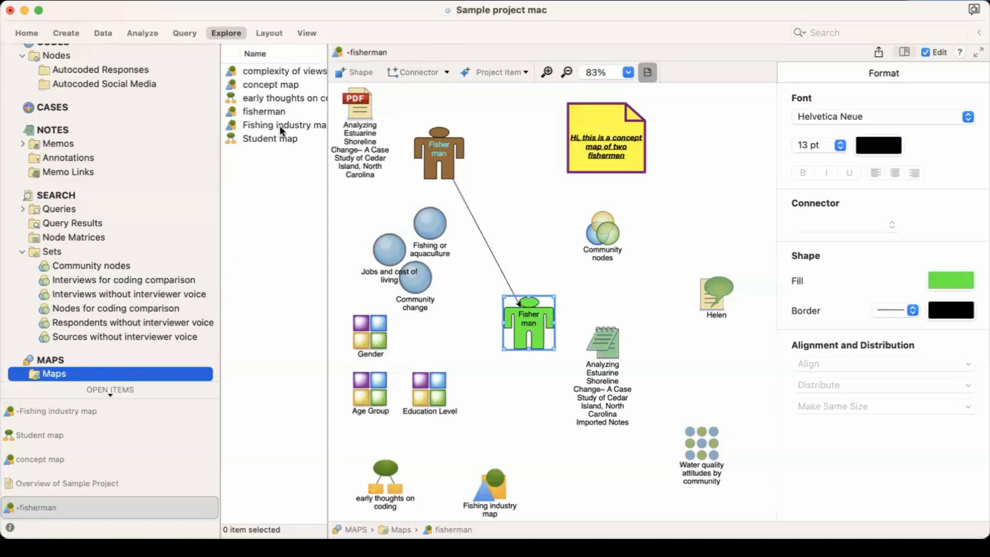
left_click(272, 111)
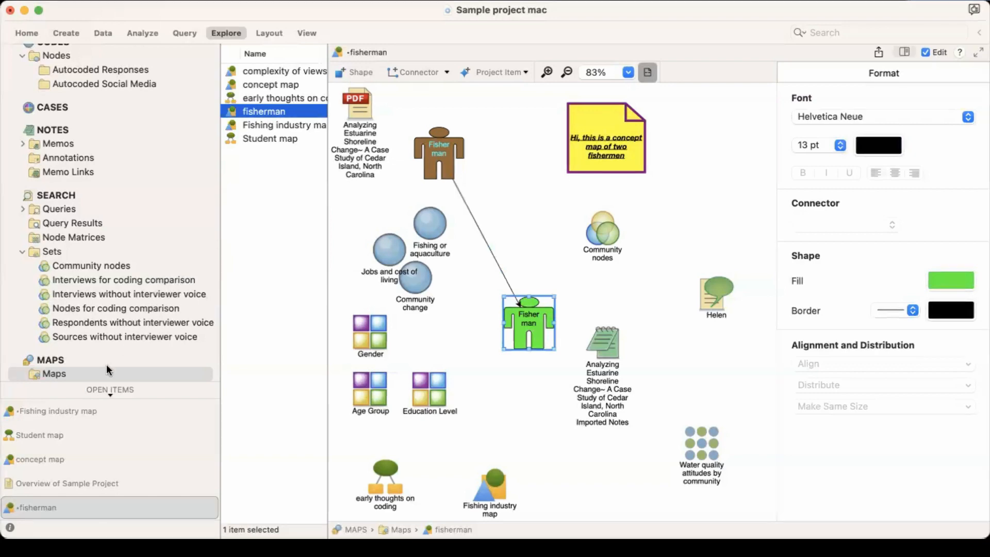
left_click(109, 390)
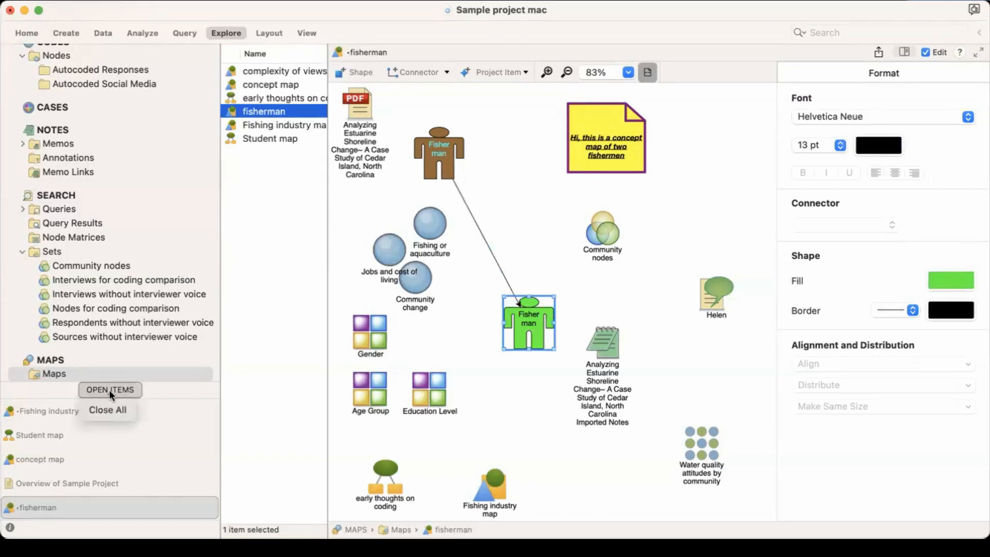
left_click(100, 411)
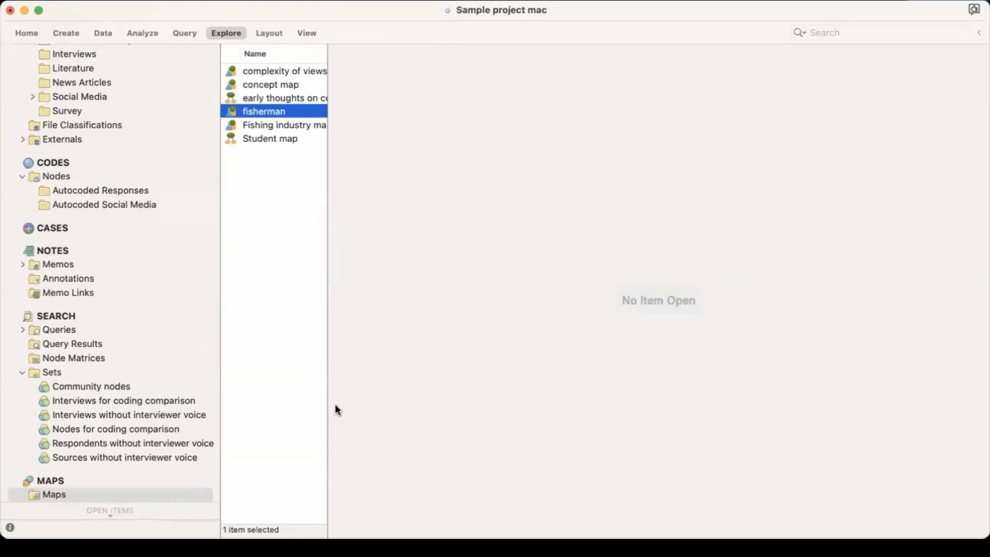
Step: Reopen the fisherman map from the Maps folder and turn on editing for it
left_click(57, 495)
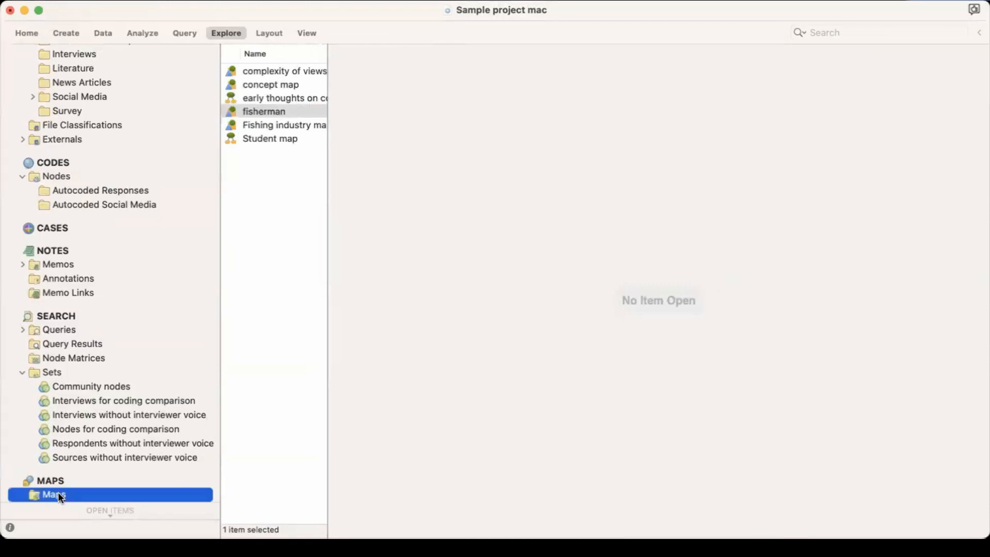
double_click(268, 110)
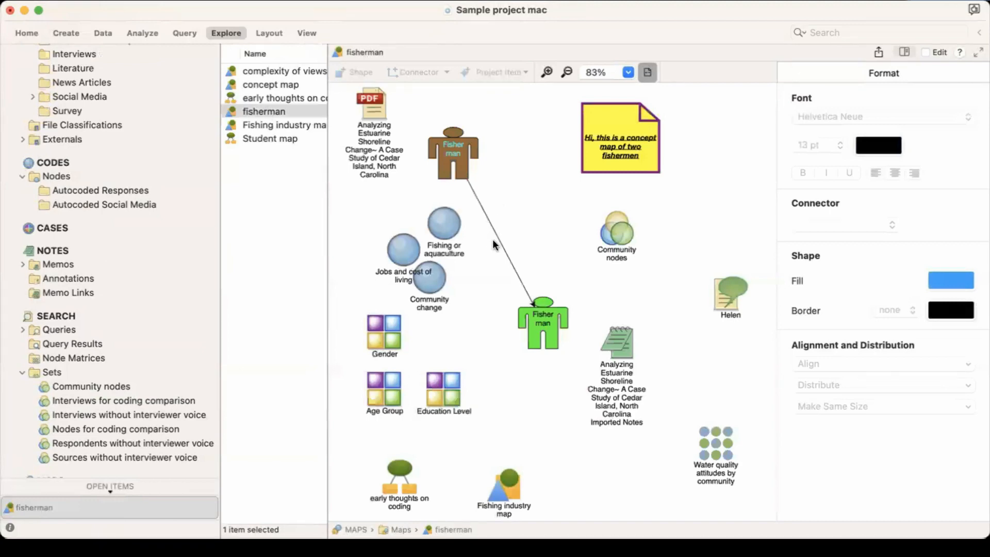
left_click(620, 234)
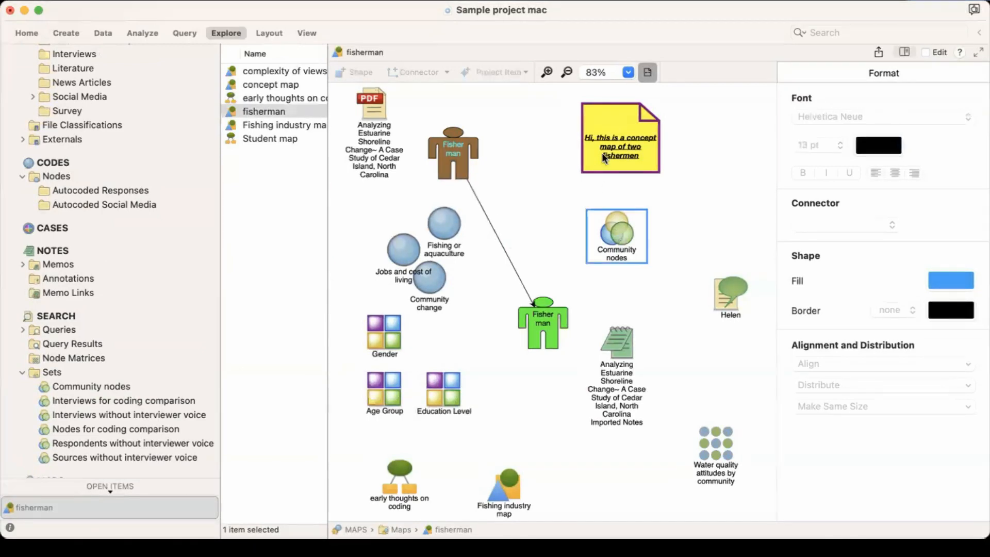
left_click(603, 150)
left_click(547, 180)
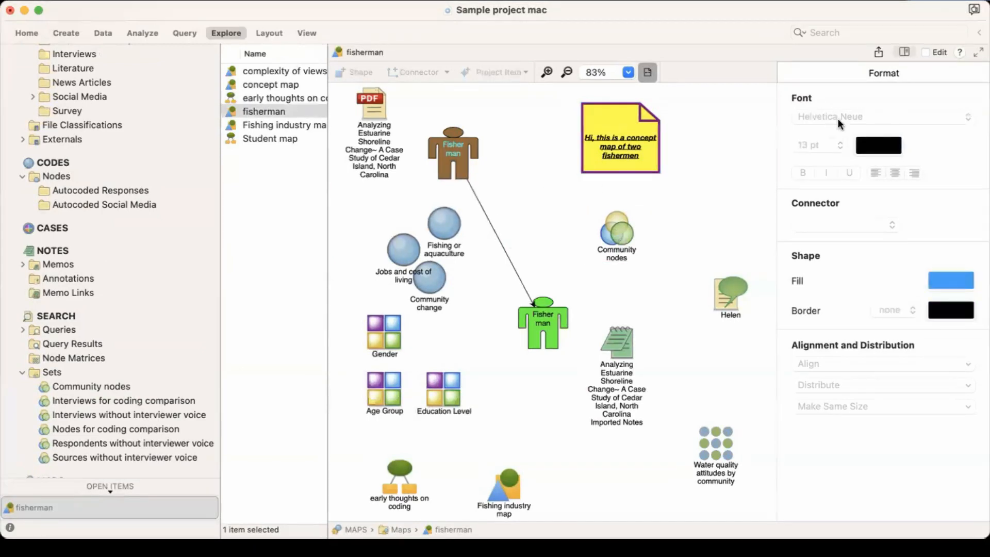
left_click(926, 50)
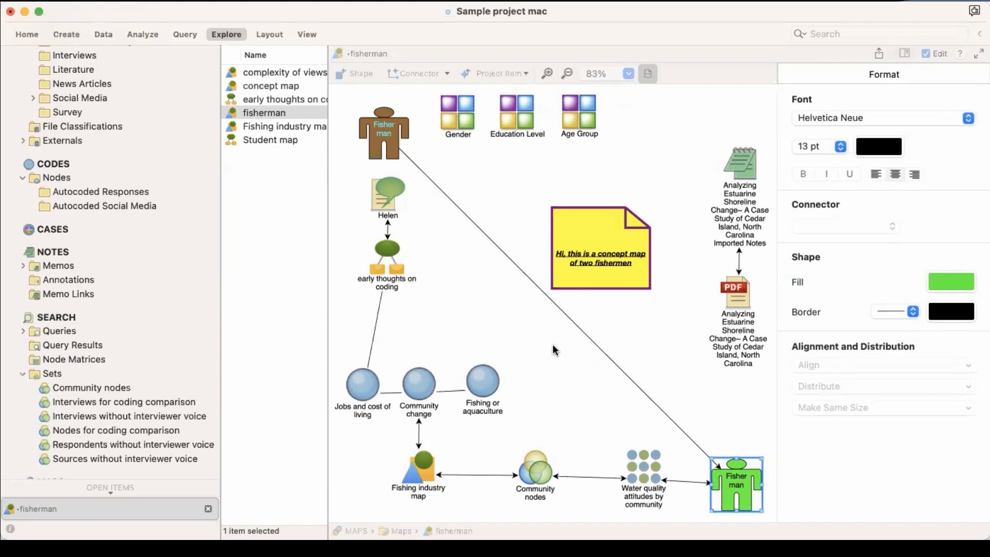
Step: Select all objects and connectors on the rearranged fisherman map and copy them
right_click(494, 299)
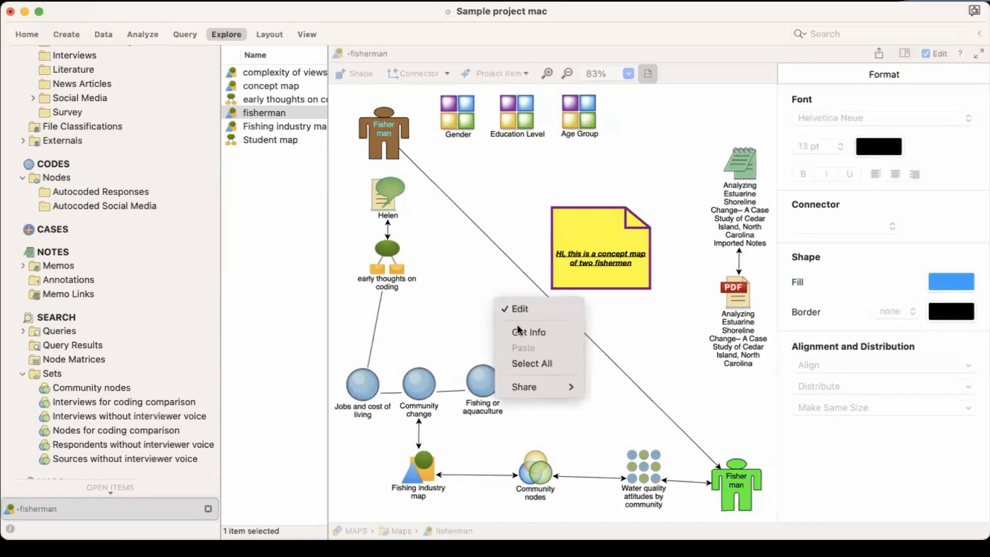
left_click(531, 367)
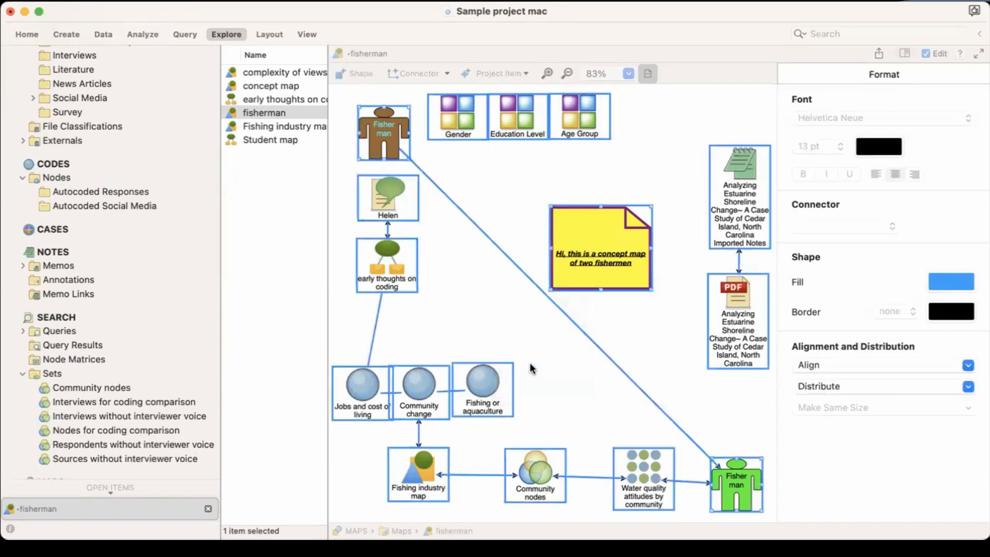
right_click(574, 255)
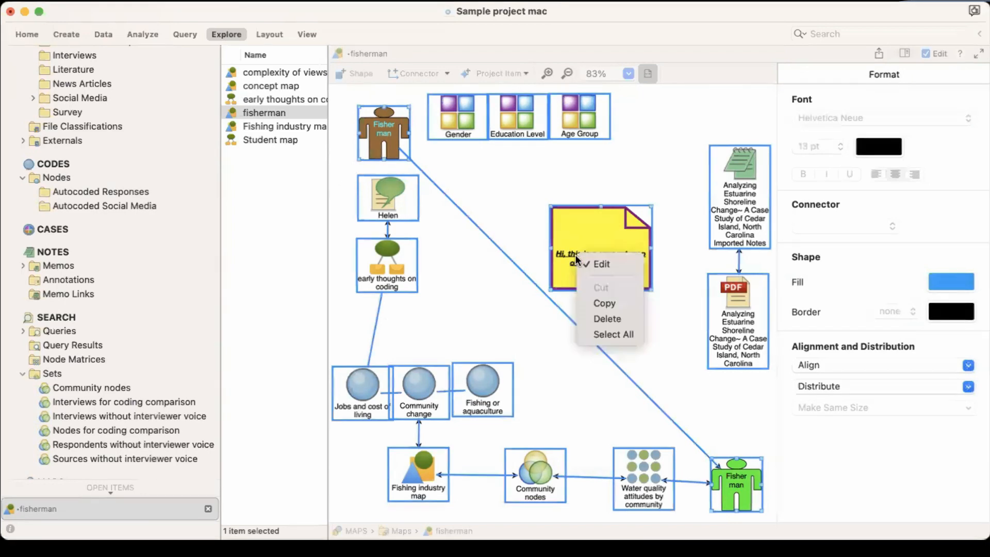
left_click(597, 304)
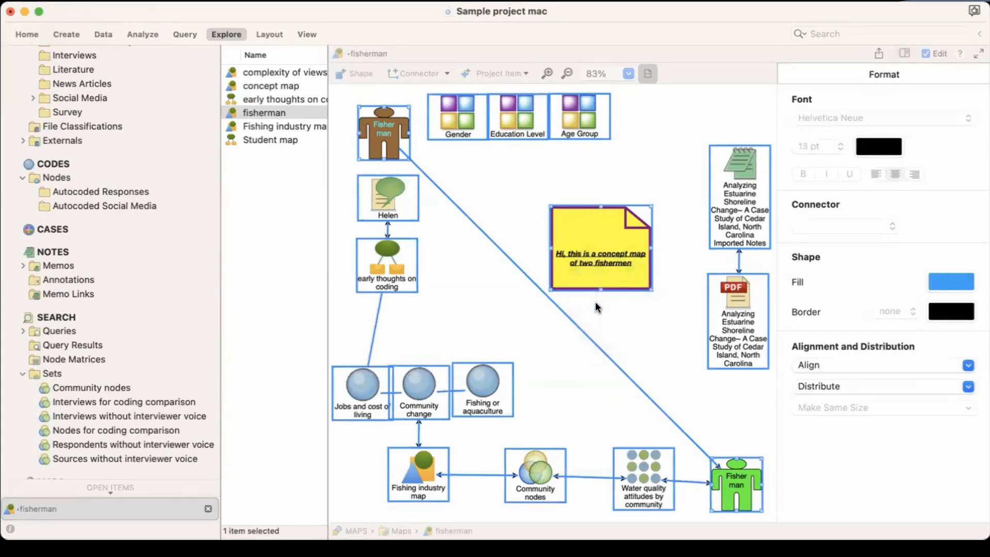